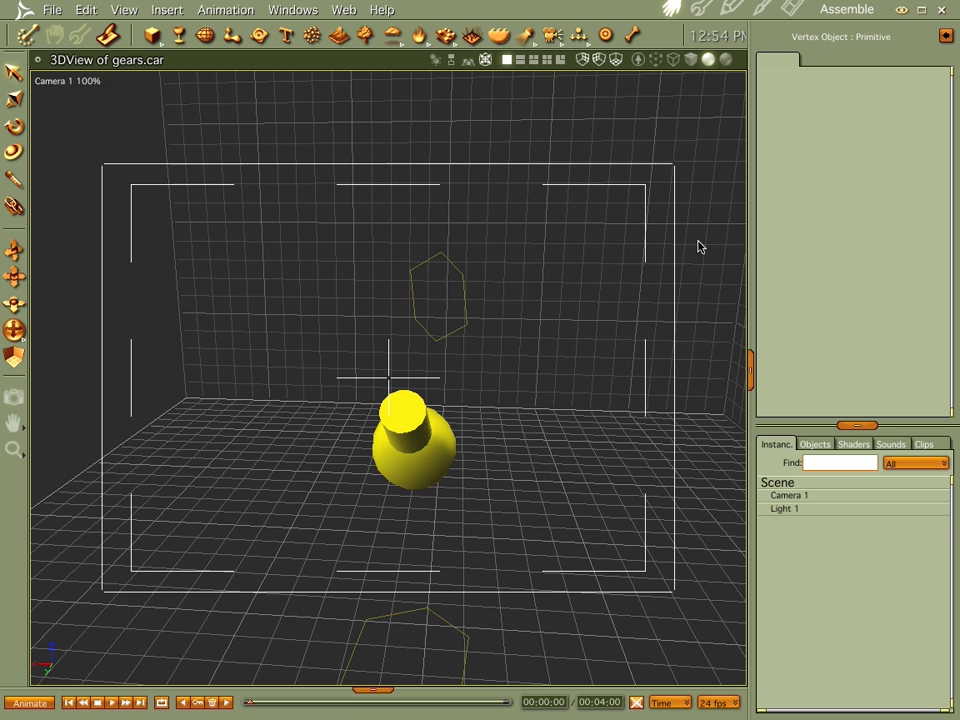
# - Set the render output to Current Frame instead of a movie and return to the Assemble room
pyautogui.click(793, 9)
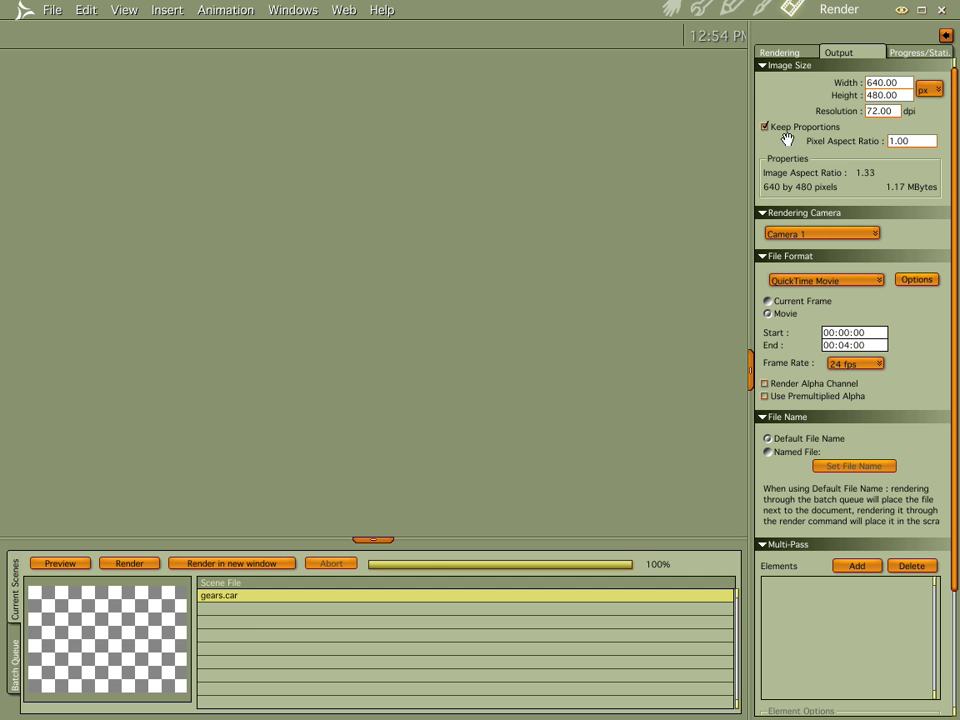
pyautogui.click(768, 301)
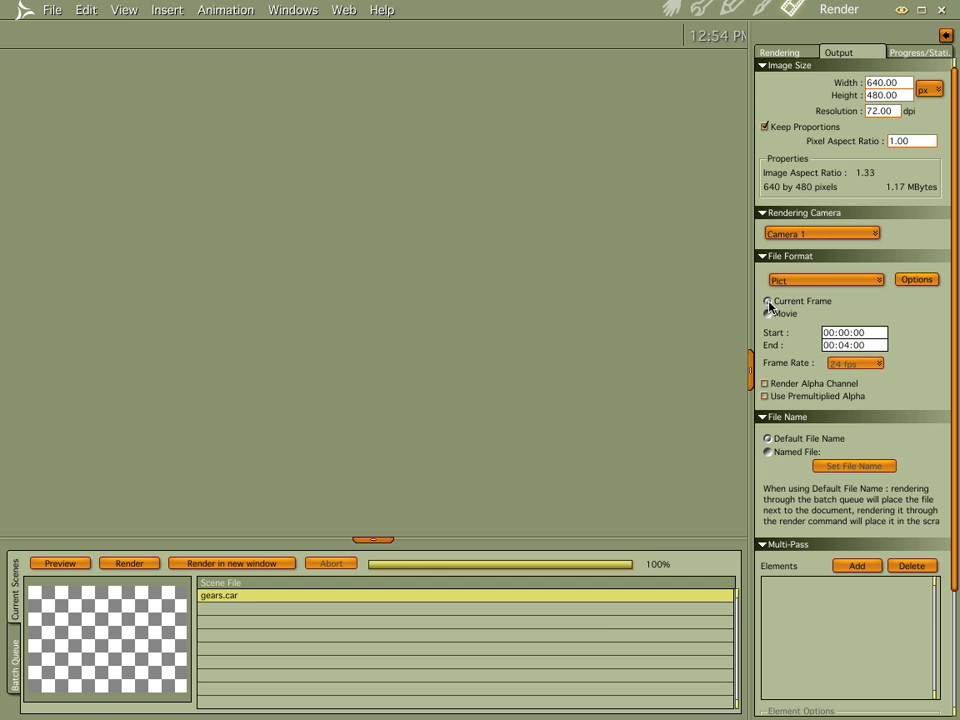
pyautogui.click(665, 7)
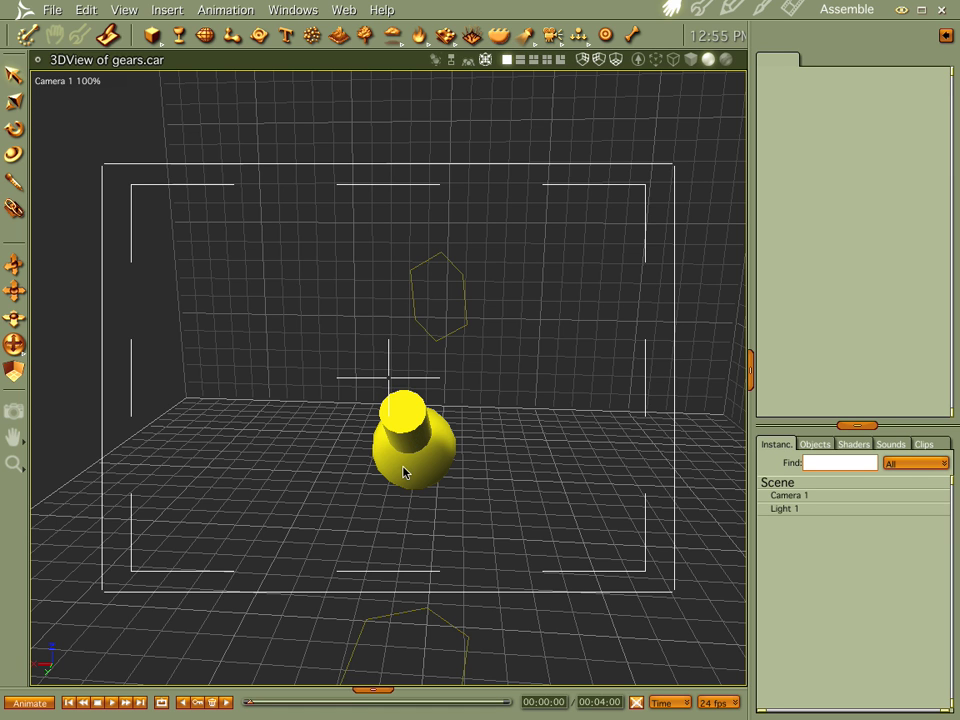
# - In a new vertex object, draw a large 16-sided filled polygon on the floor grid and raise it to about Z 0.29 in
pyautogui.click(205, 36)
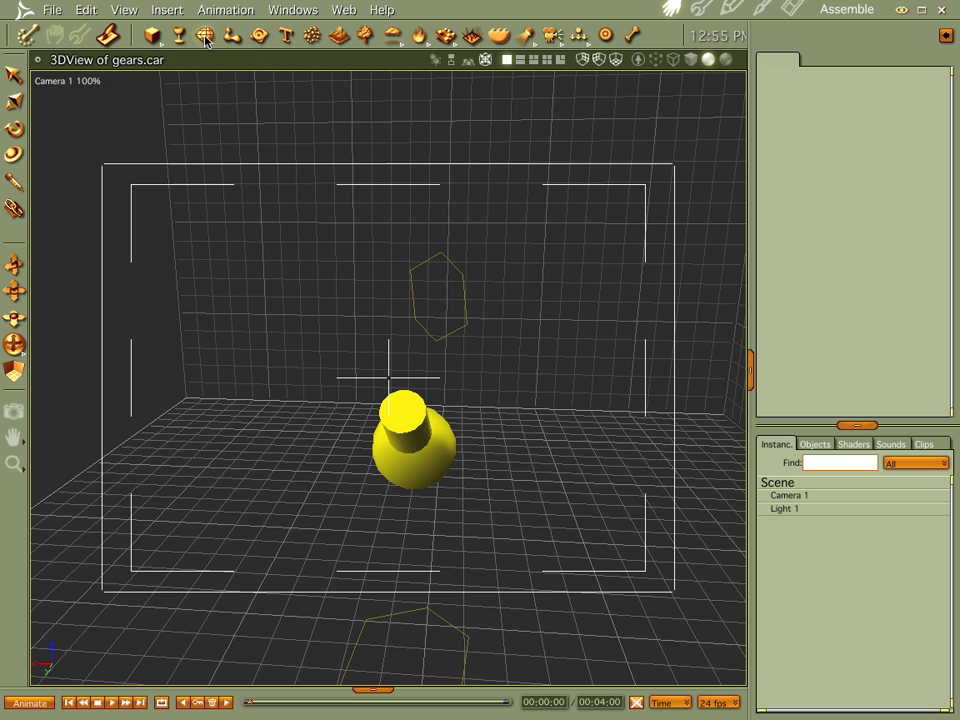
pyautogui.click(434, 553)
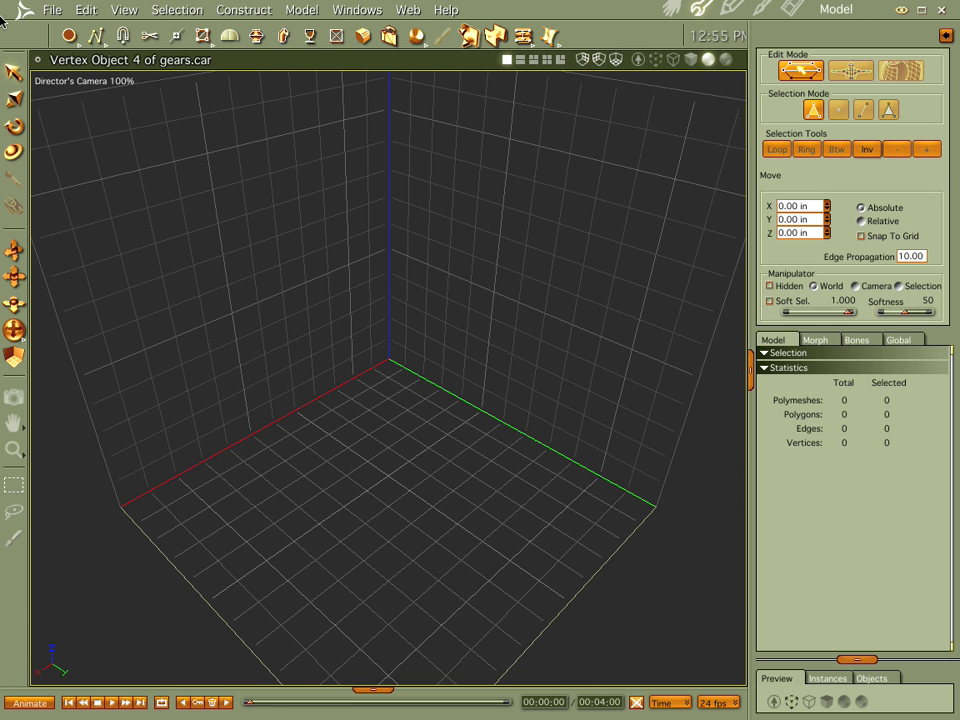
pyautogui.click(70, 37)
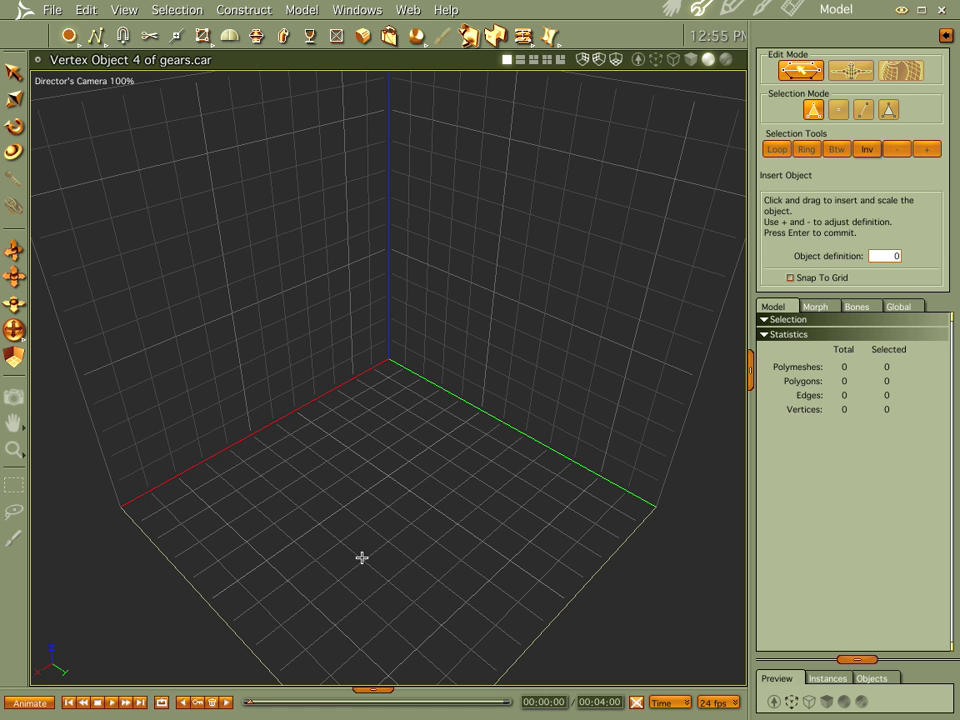
pyautogui.moveTo(372, 515); pyautogui.dragTo(555, 508)
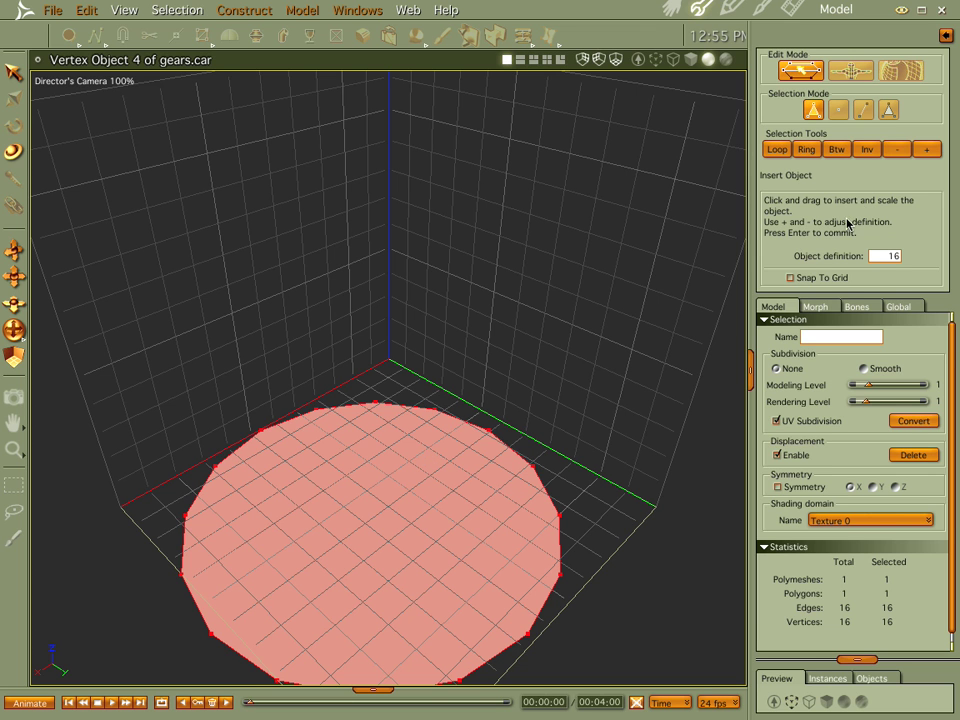
pyautogui.press('Return')
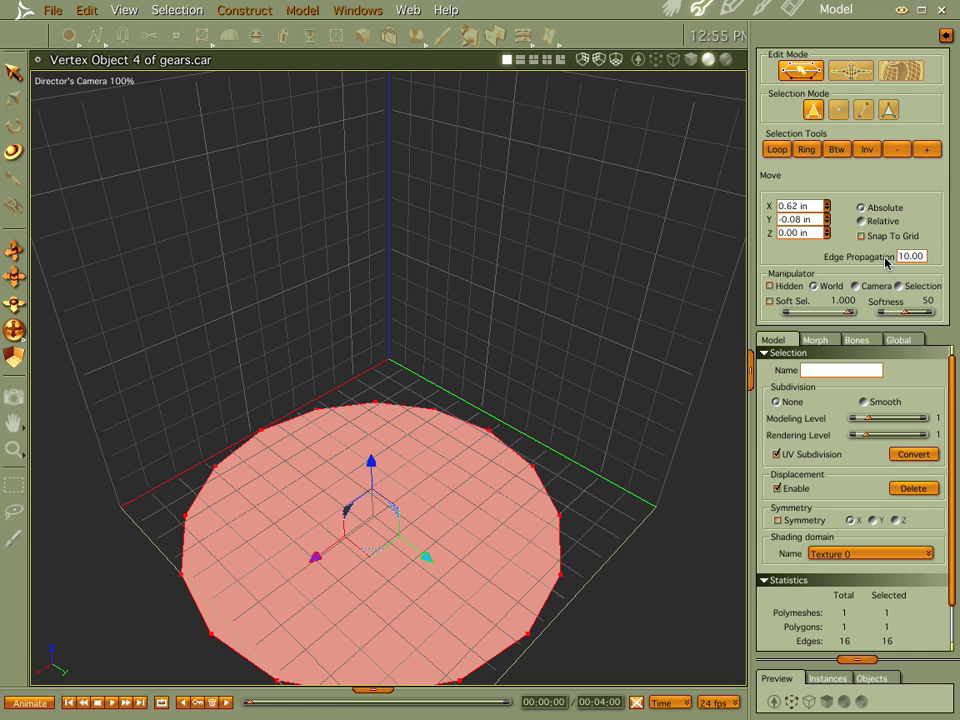
pyautogui.moveTo(370, 462); pyautogui.dragTo(371, 453)
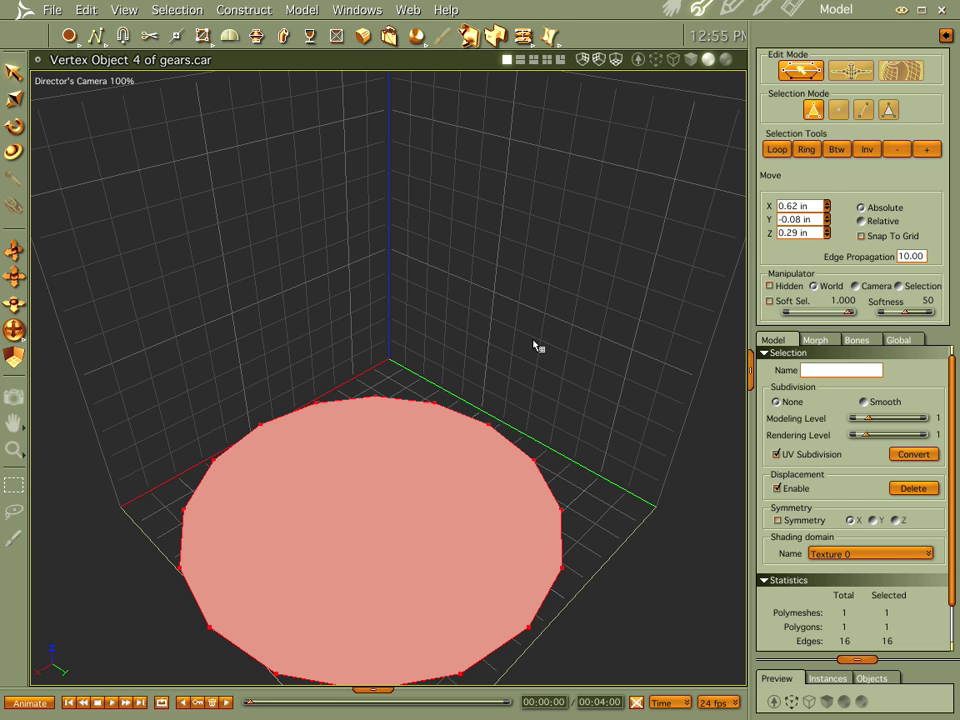
# - Try an inward dynamic extrusion of the disc polygon without grid snapping, and undo it
pyautogui.hotkey('ctrl', 'e')
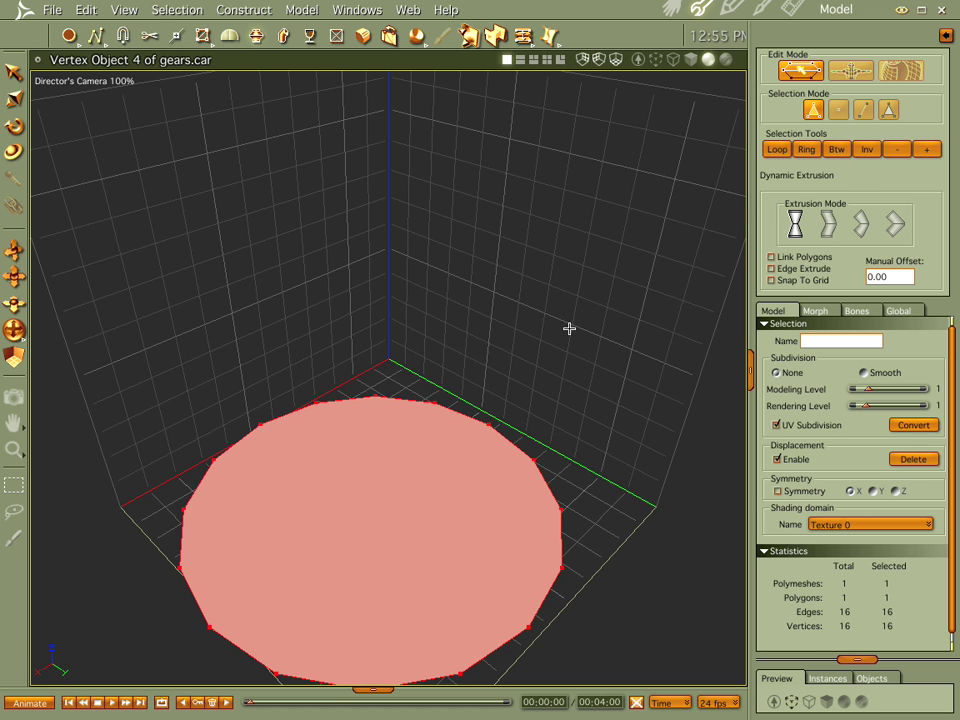
pyautogui.click(13, 73)
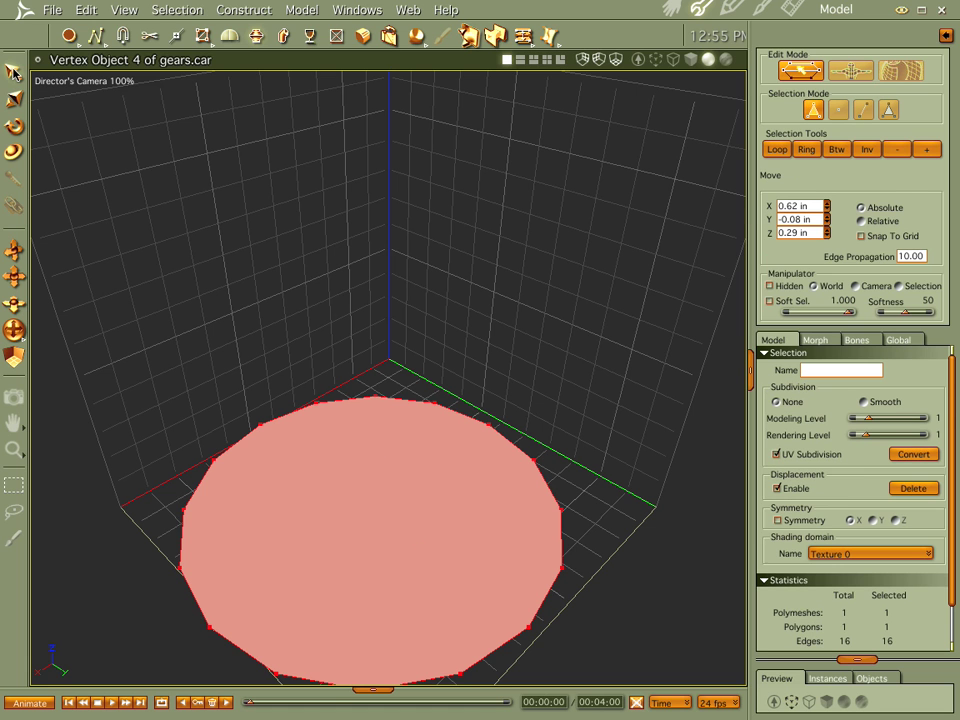
pyautogui.click(256, 37)
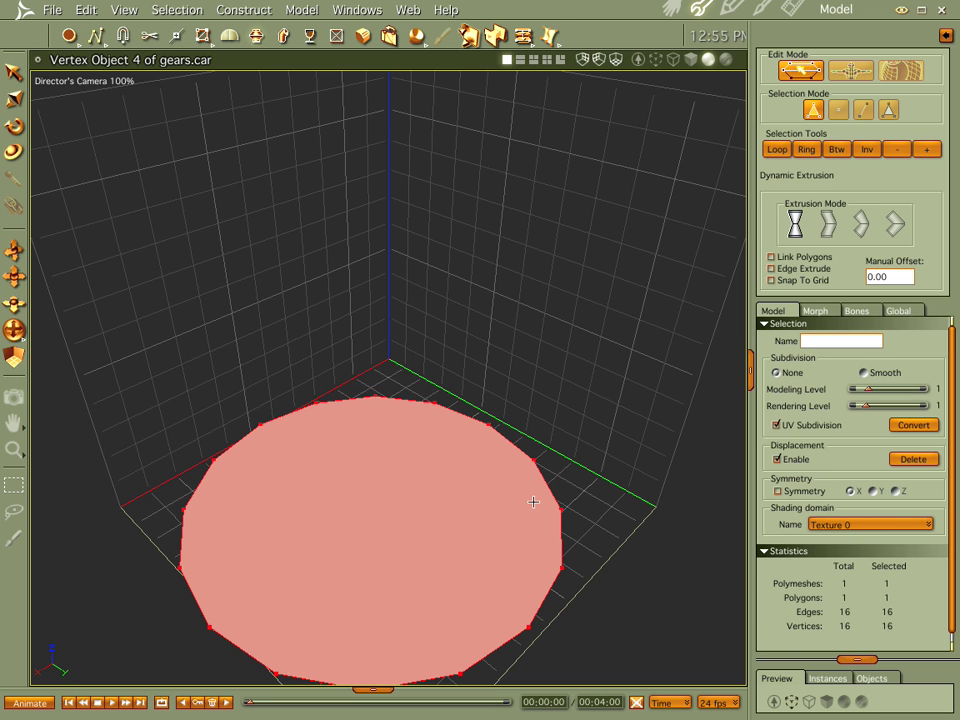
pyautogui.moveTo(533, 502); pyautogui.dragTo(538, 502)
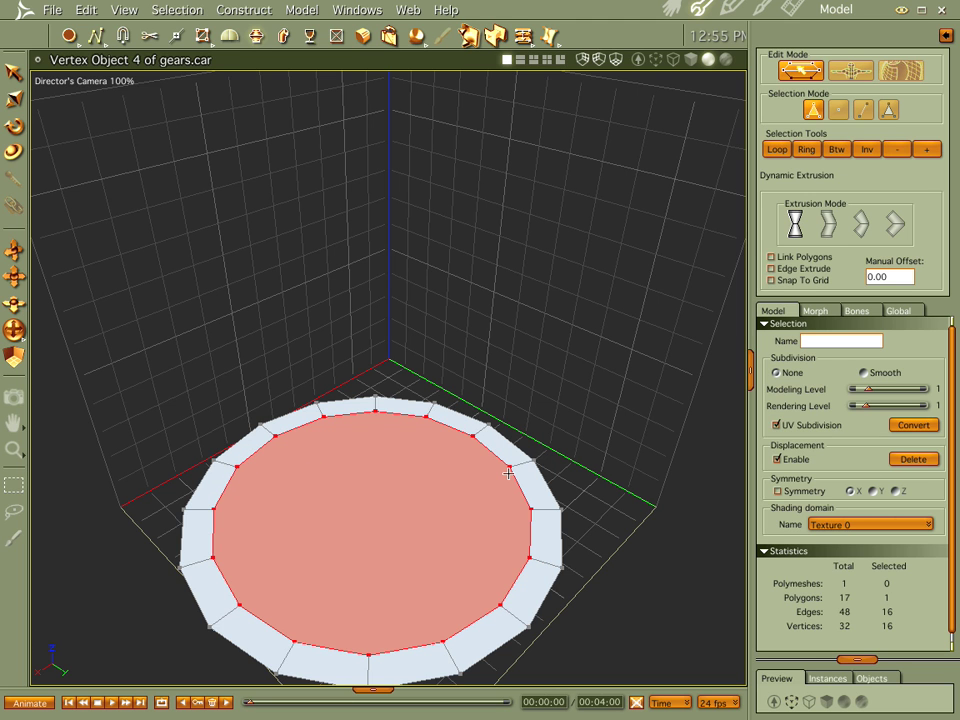
pyautogui.hotkey('ctrl', 'z')
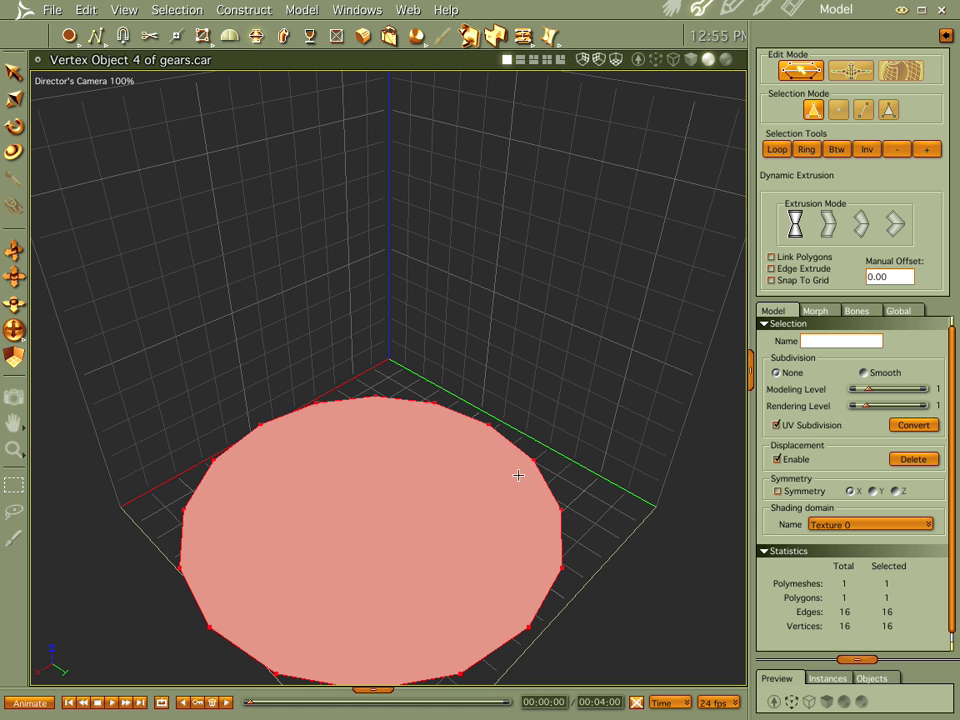
# - Enable Snap To Grid in the grid settings, keeping the 1.00 in spacing
pyautogui.hotkey('ctrl', 'shift', 'g')
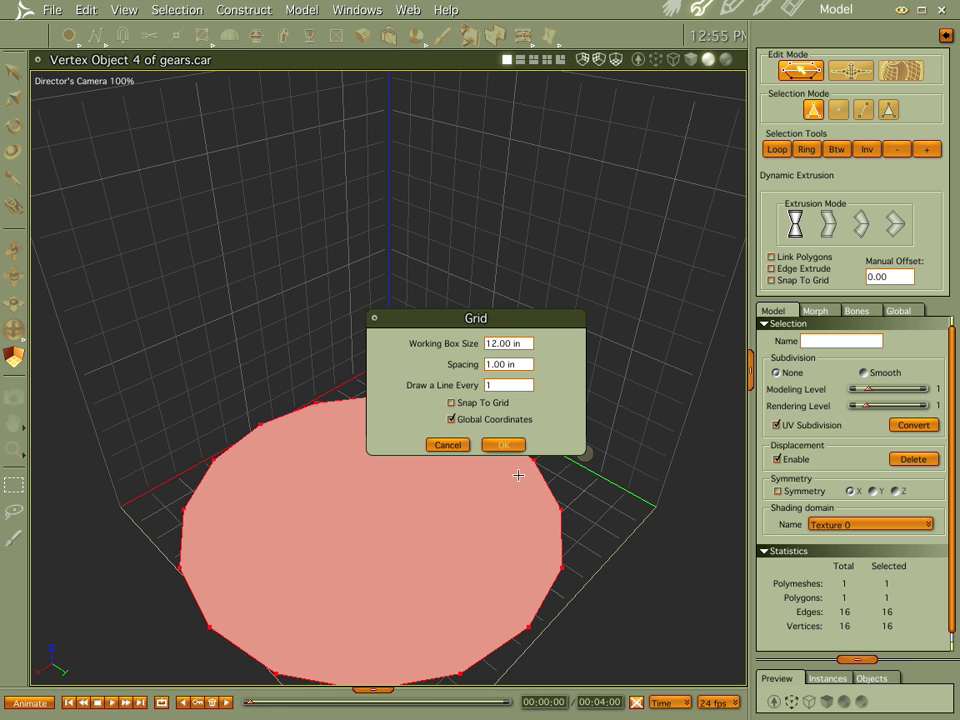
pyautogui.click(451, 402)
pyautogui.click(503, 444)
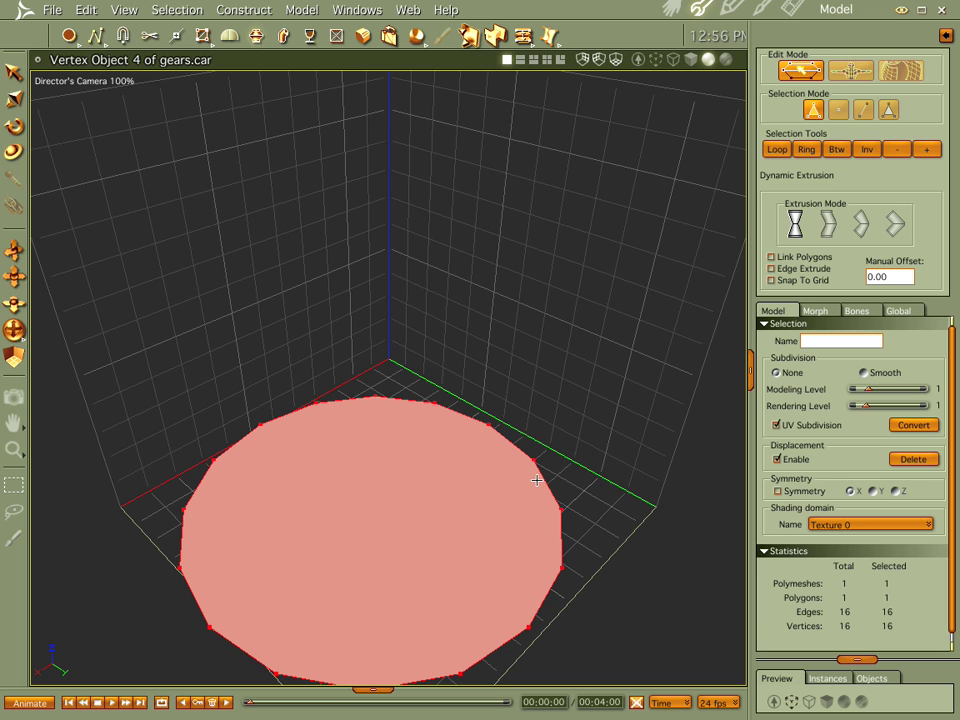
# - Dynamically extrude the disc polygon inward to form four concentric rings and delete the small central polygon
pyautogui.moveTo(537, 481); pyautogui.dragTo(411, 521)
pyautogui.click(481, 516)
pyautogui.click(455, 522)
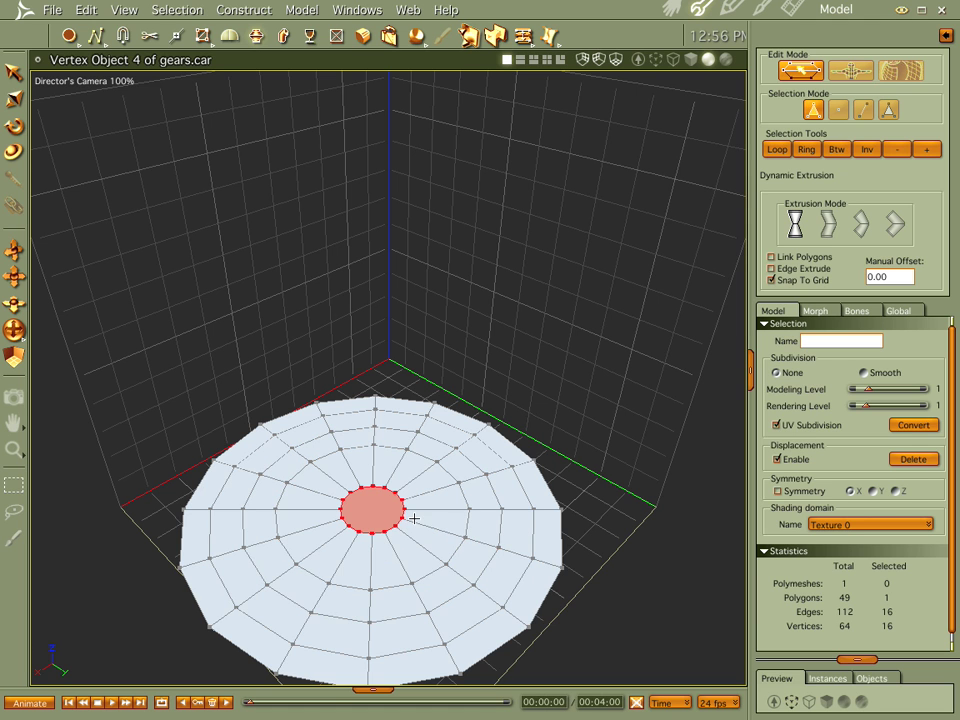
pyautogui.click(148, 37)
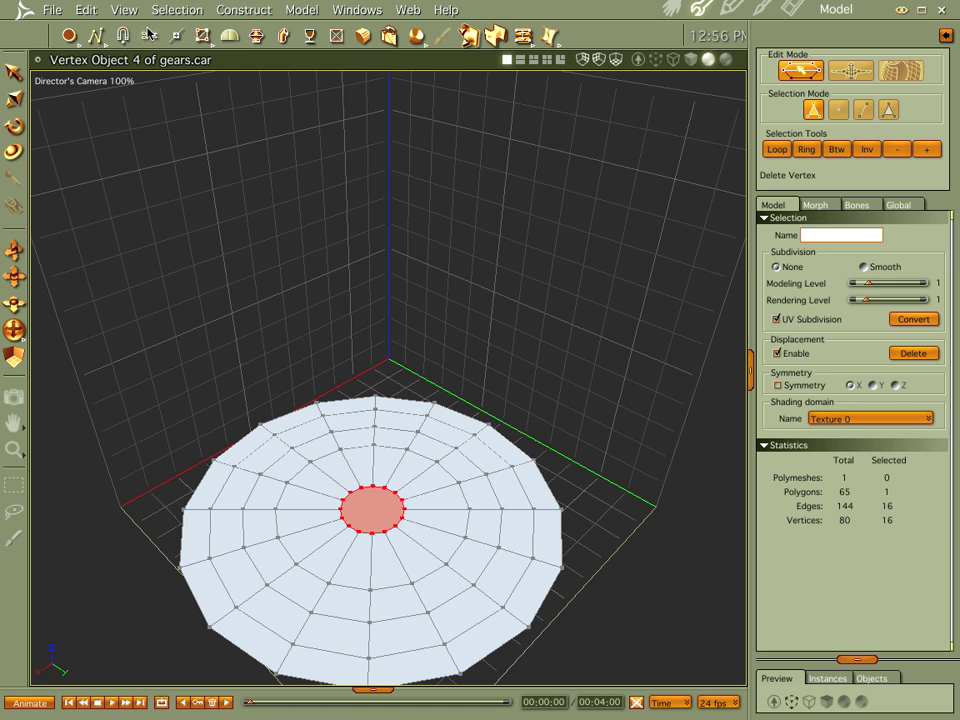
pyautogui.click(381, 508)
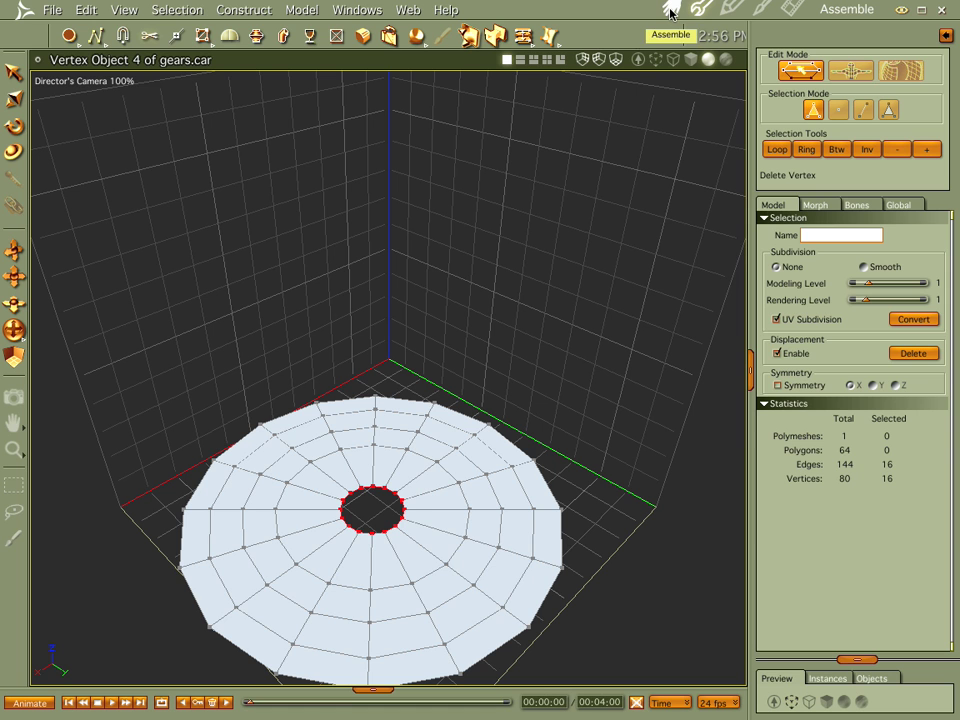
# - Select the full loop of polygons in the second ring from the disc's outer edge
pyautogui.click(12, 66)
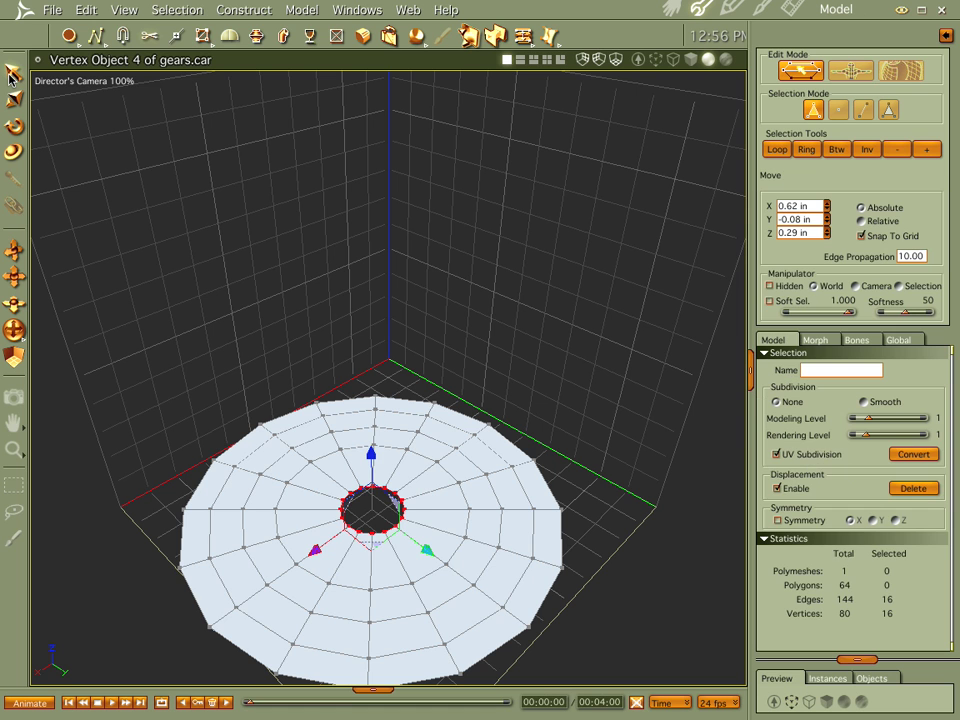
pyautogui.click(224, 403)
pyautogui.click(263, 462)
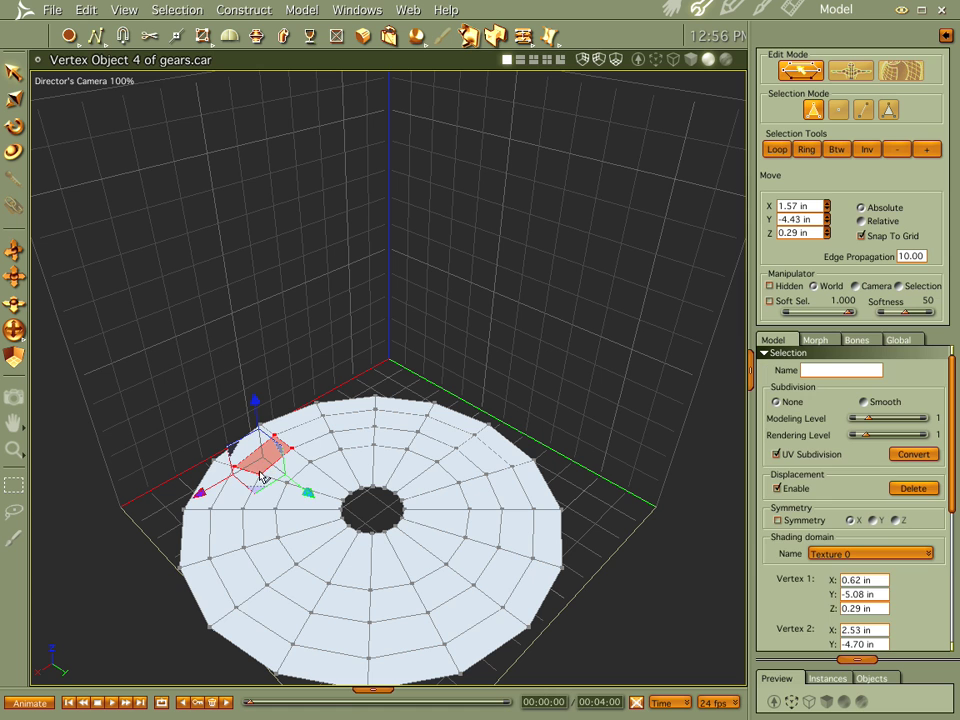
pyautogui.keyDown('shift'); pyautogui.click(221, 505); pyautogui.keyUp('shift')
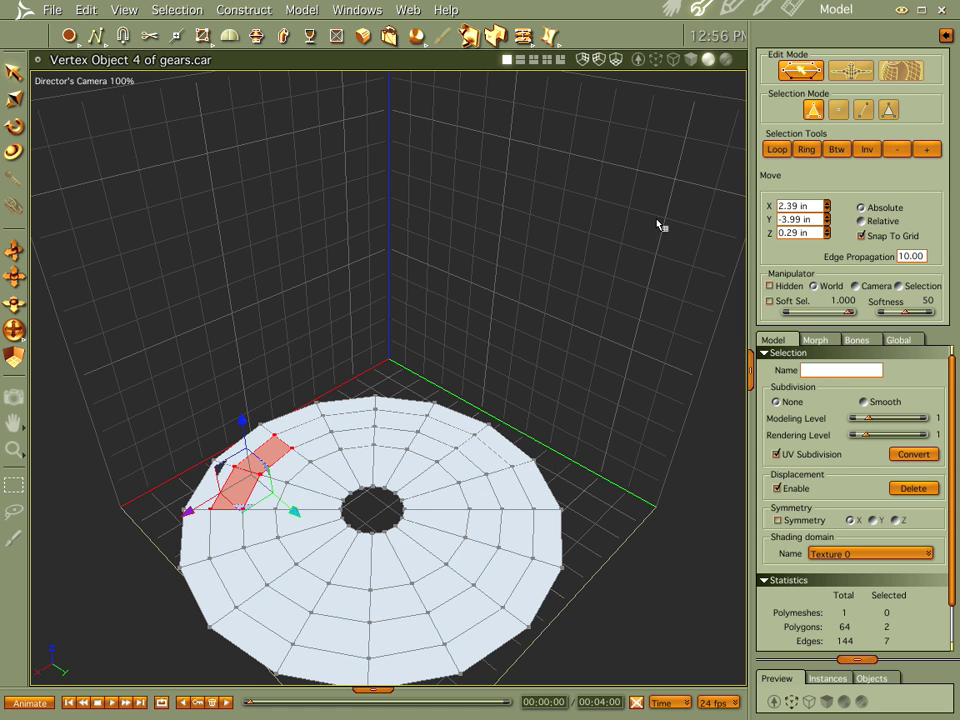
pyautogui.click(777, 149)
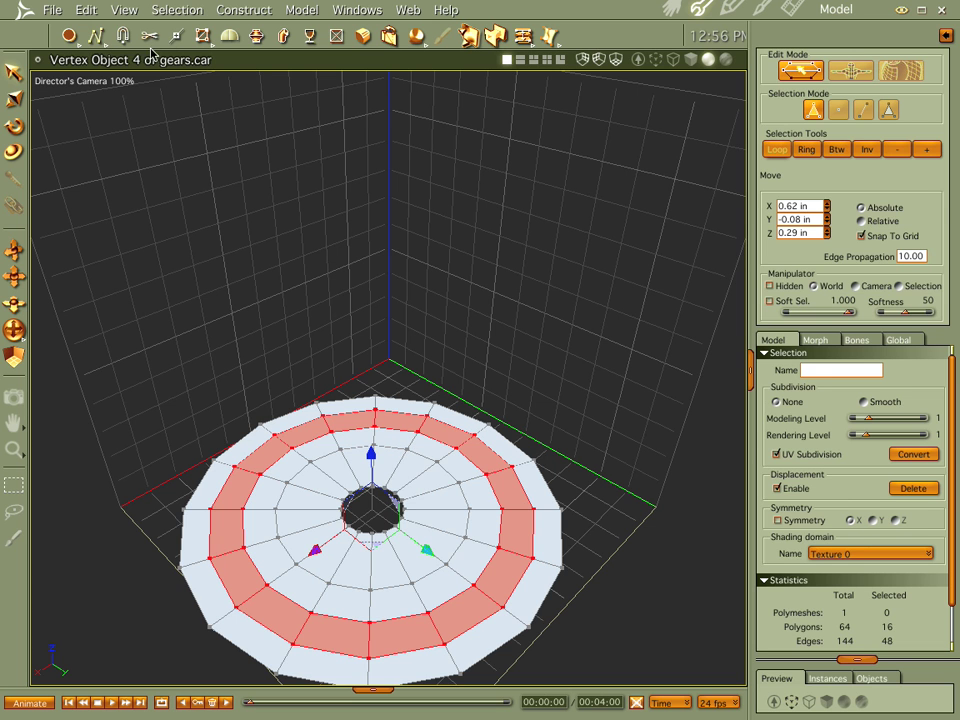
# - Try deleting alternate polygons along the selected ring, and undo the deletions
pyautogui.click(117, 35)
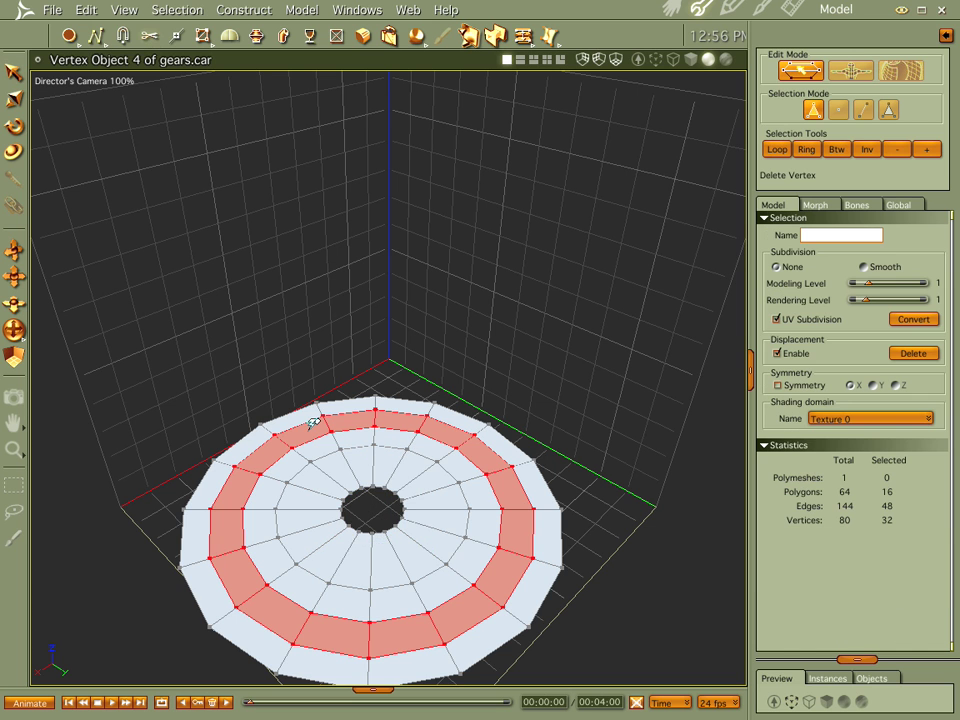
pyautogui.click(311, 425)
pyautogui.click(240, 485)
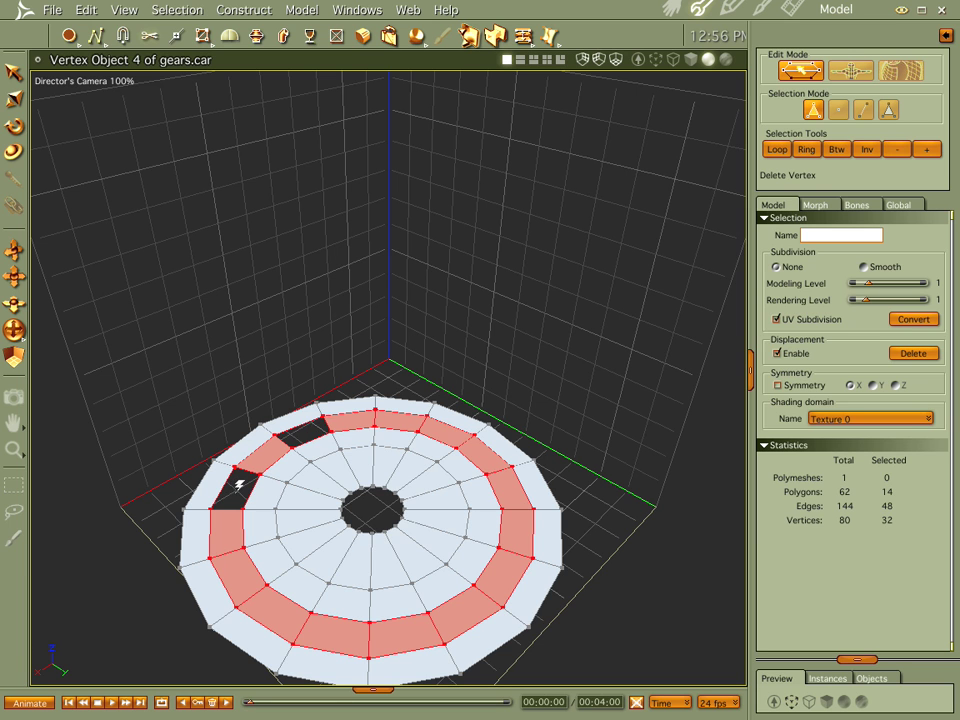
pyautogui.click(245, 567)
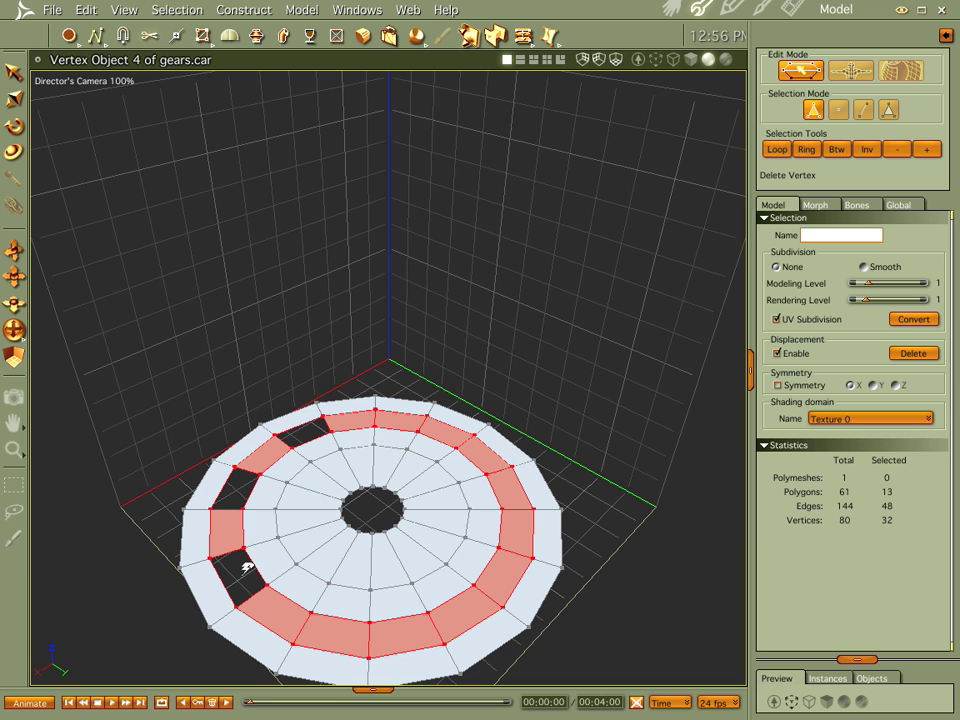
pyautogui.click(288, 610)
pyautogui.hotkey('ctrl', 'z')
pyautogui.hotkey('ctrl', 'z')
pyautogui.hotkey('ctrl', 'z')
pyautogui.hotkey('ctrl', 'z')
# - Delete four adjacent polygons on each of two opposite sides of the selected ring to cut two curved slots
pyautogui.click(314, 427)
pyautogui.click(268, 450)
pyautogui.click(238, 488)
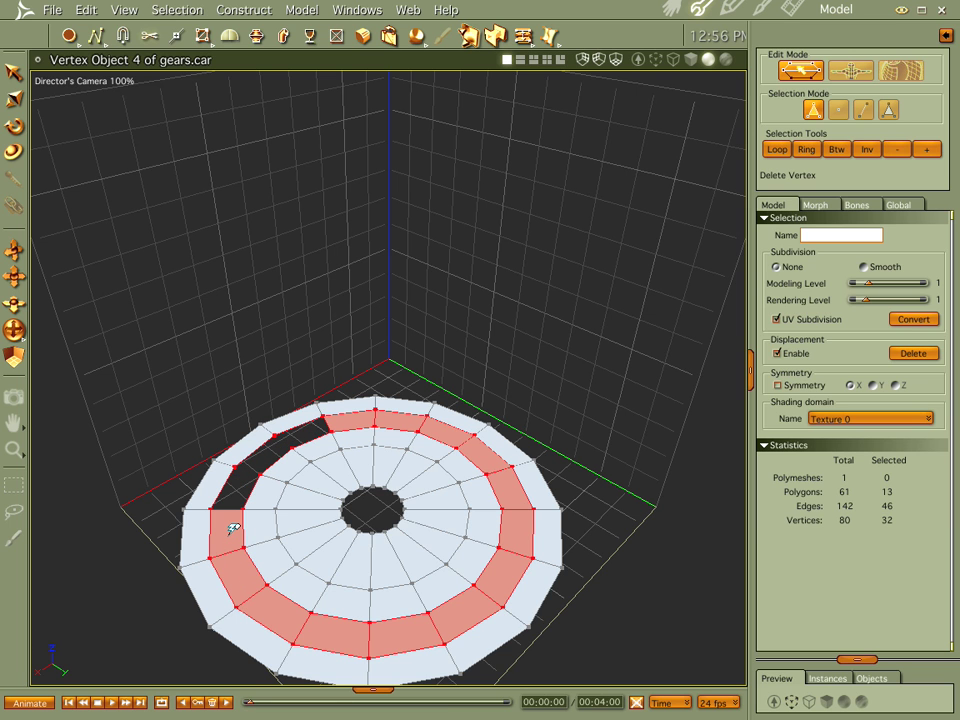
pyautogui.click(233, 518)
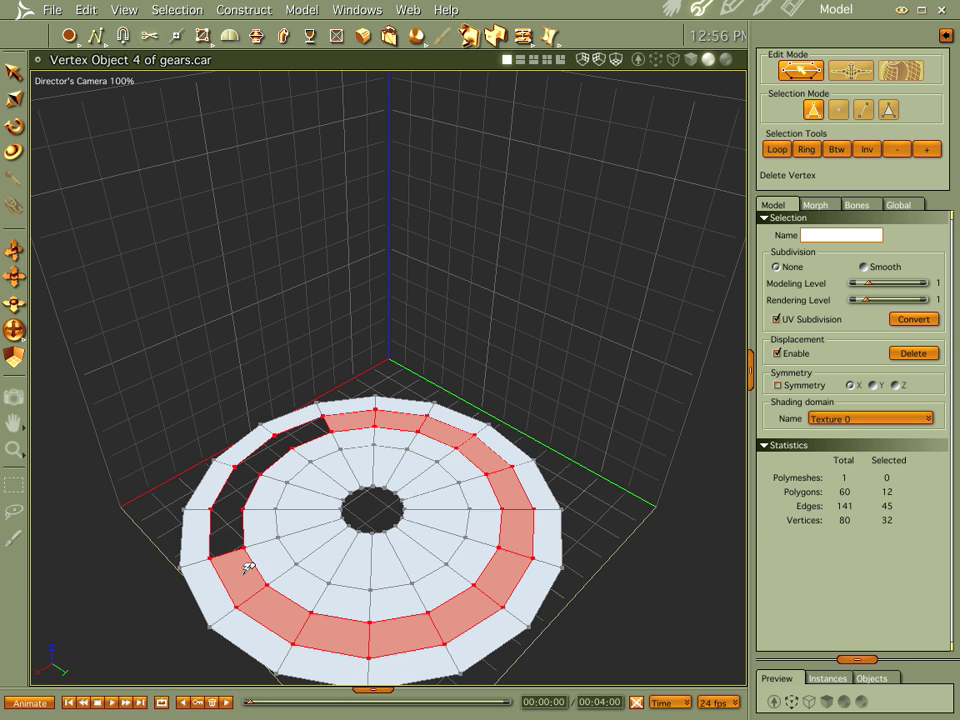
pyautogui.click(457, 616)
pyautogui.click(505, 574)
pyautogui.click(520, 524)
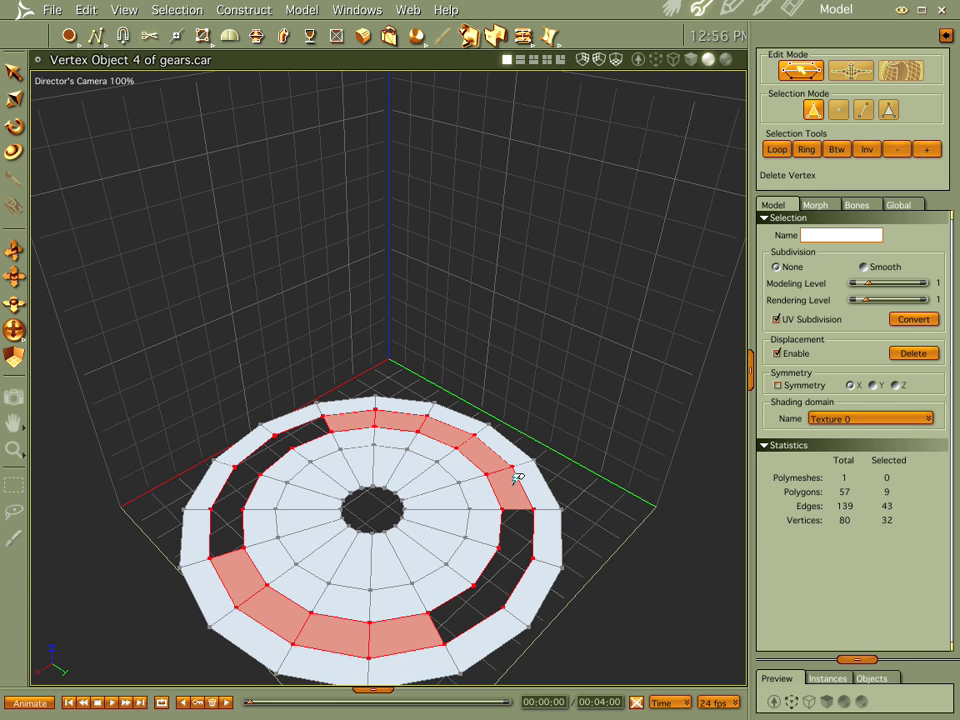
pyautogui.click(515, 478)
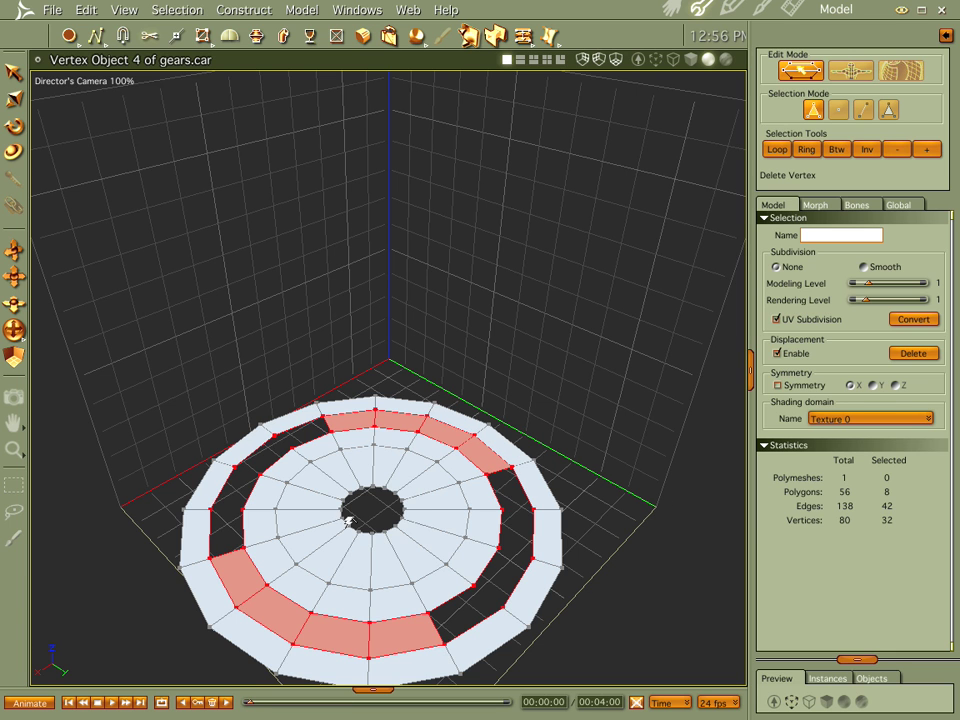
# - Switch to a four-view layout and draw a vertical two-point polyline in the Left view, upward from the grid's middle above the disc
pyautogui.doubleClick(382, 403)
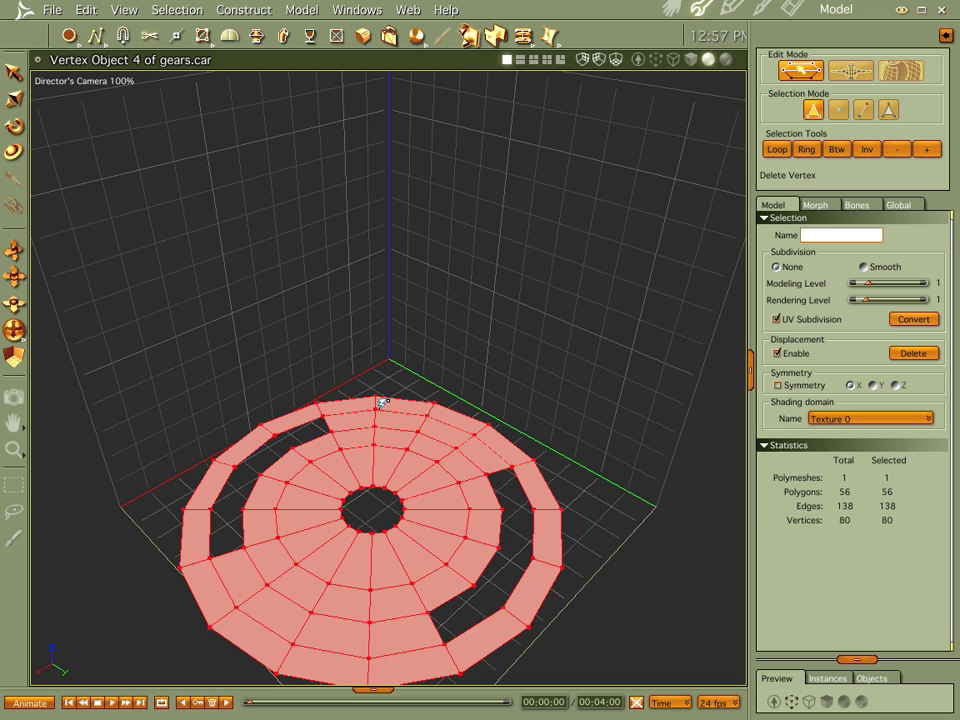
pyautogui.click(96, 37)
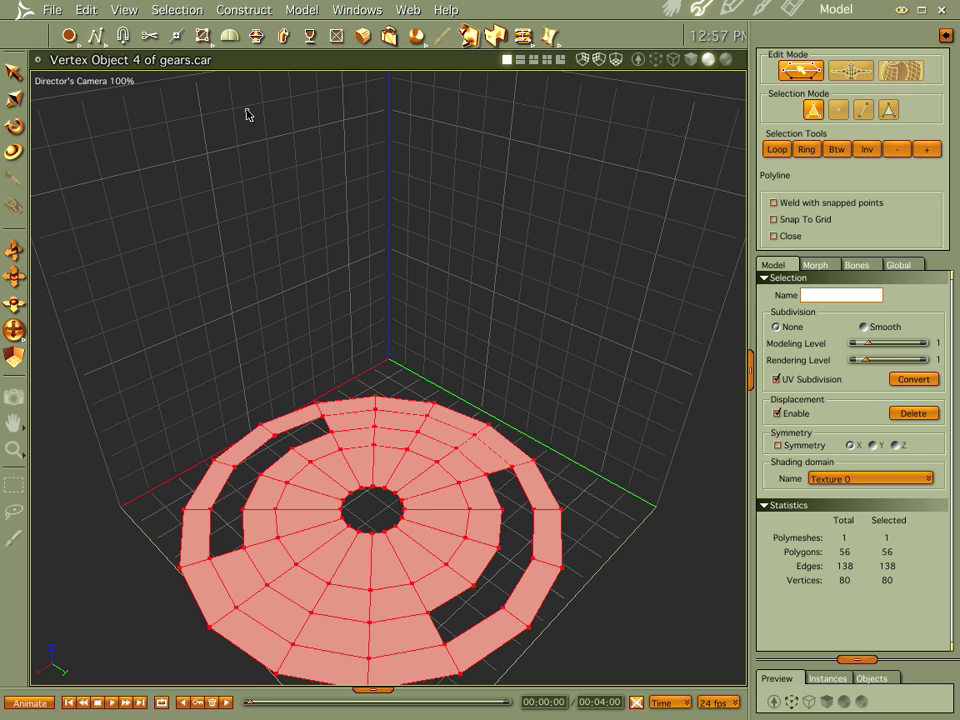
pyautogui.click(548, 61)
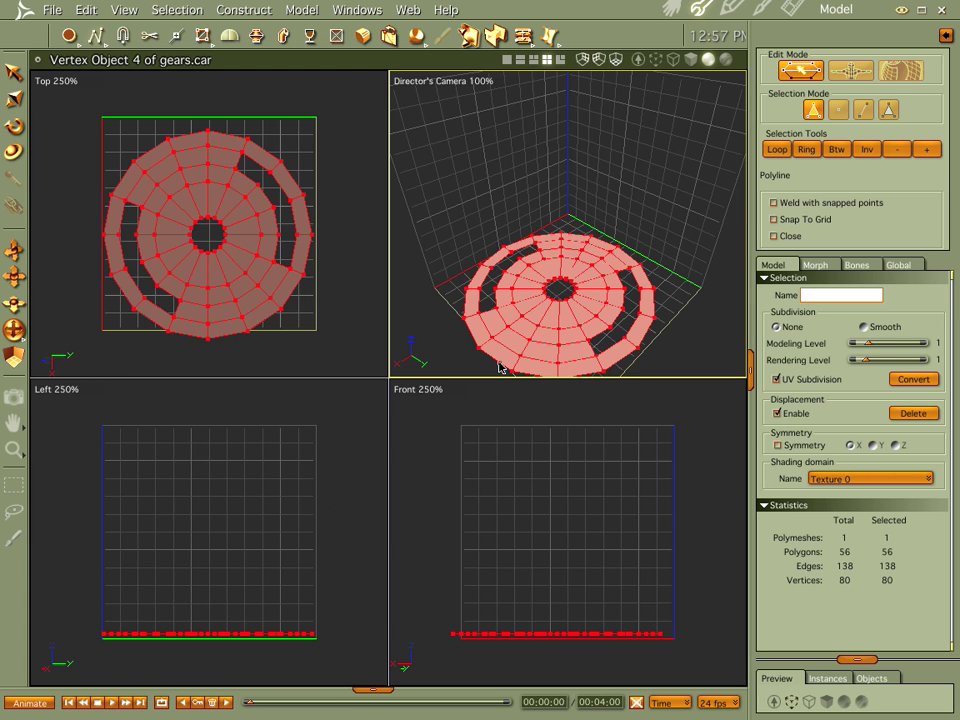
pyautogui.click(192, 551)
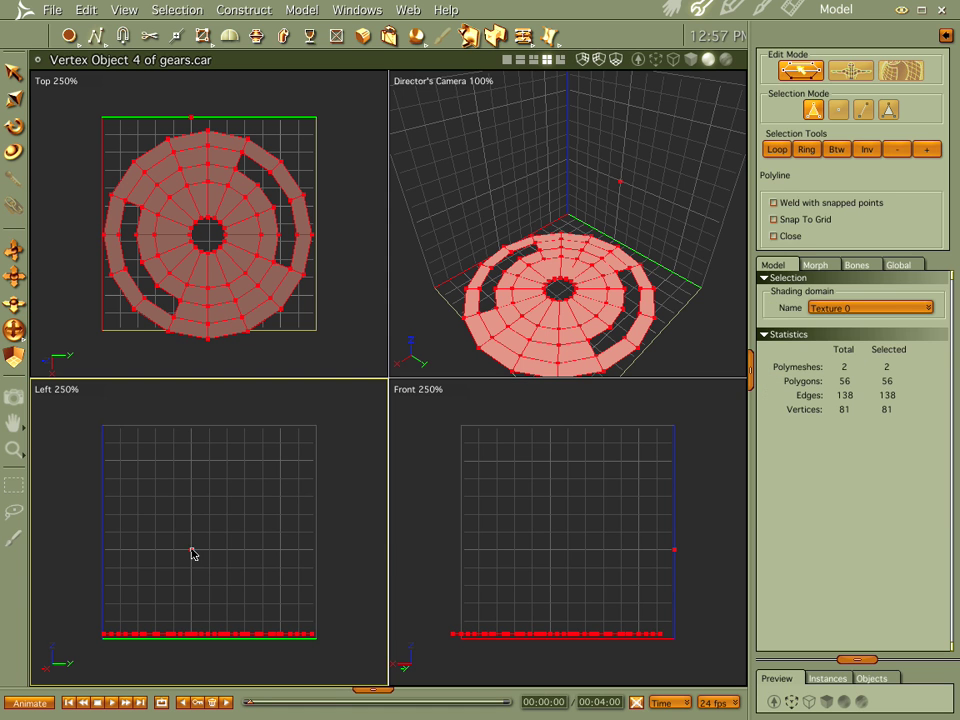
pyautogui.click(190, 462)
pyautogui.doubleClick(192, 463)
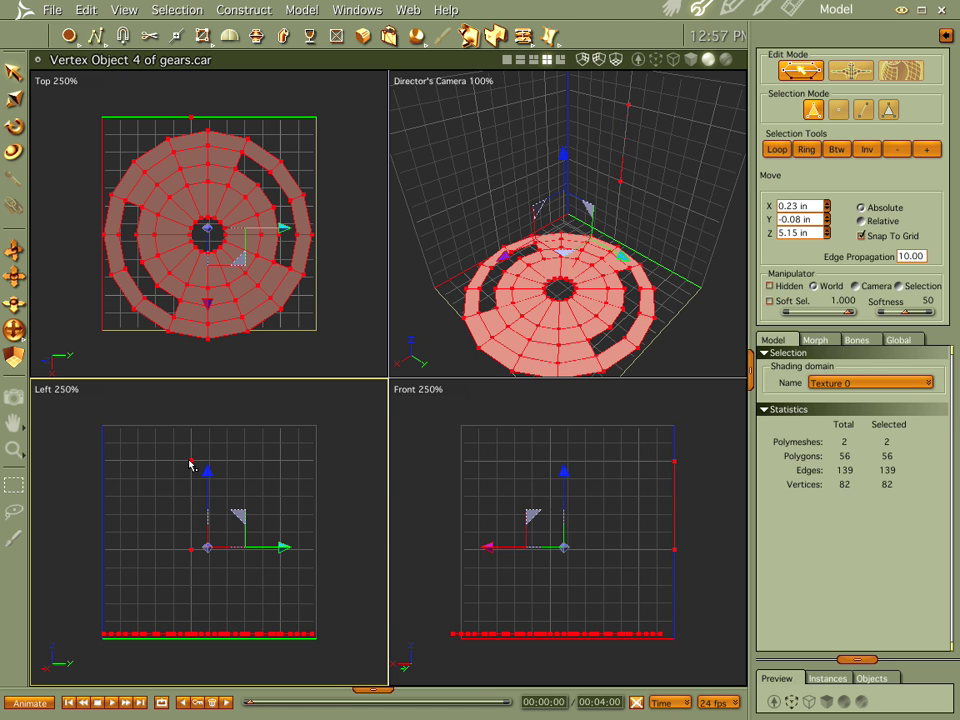
# - Try extruding the slotted disc along the vertical polyline, and undo the extrusion
pyautogui.click(61, 171)
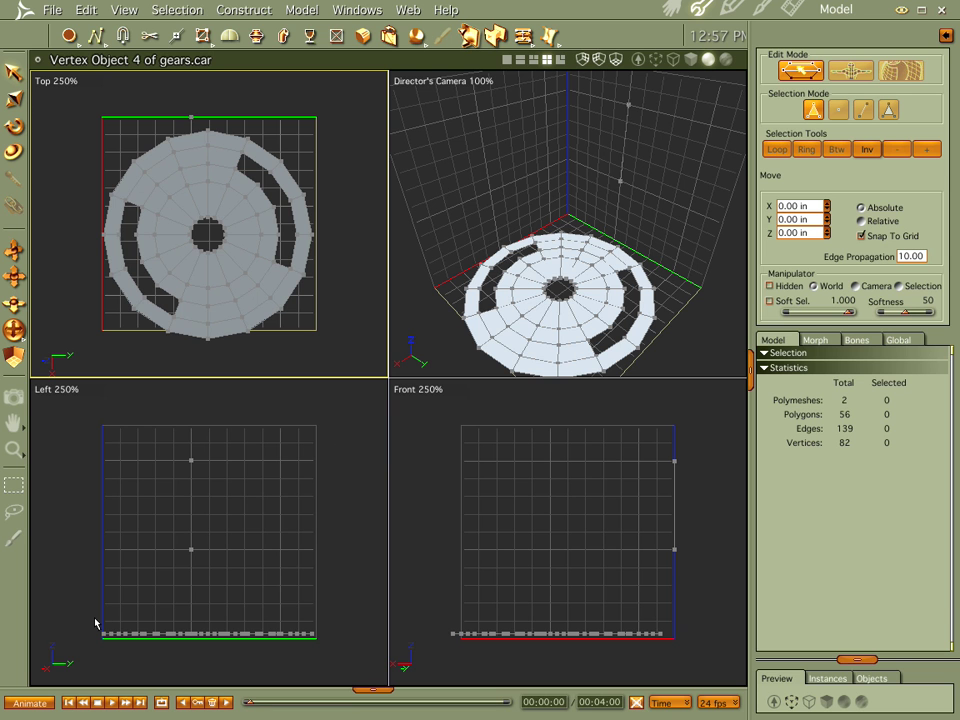
pyautogui.moveTo(86, 604); pyautogui.dragTo(356, 671)
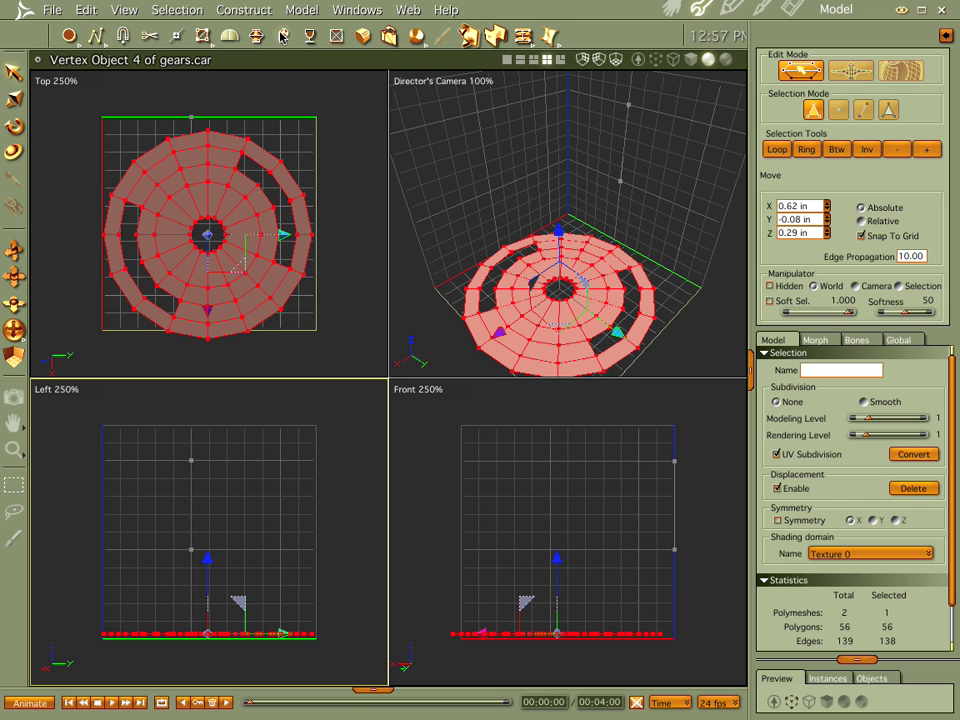
pyautogui.click(208, 27)
pyautogui.click(621, 160)
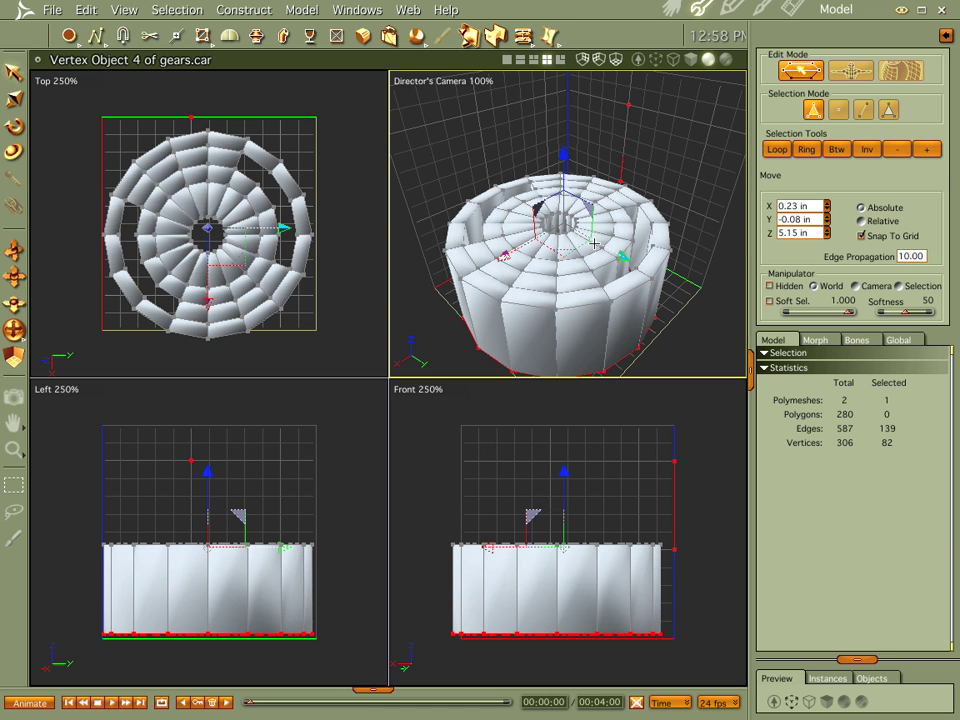
pyautogui.hotkey('ctrl', 'z')
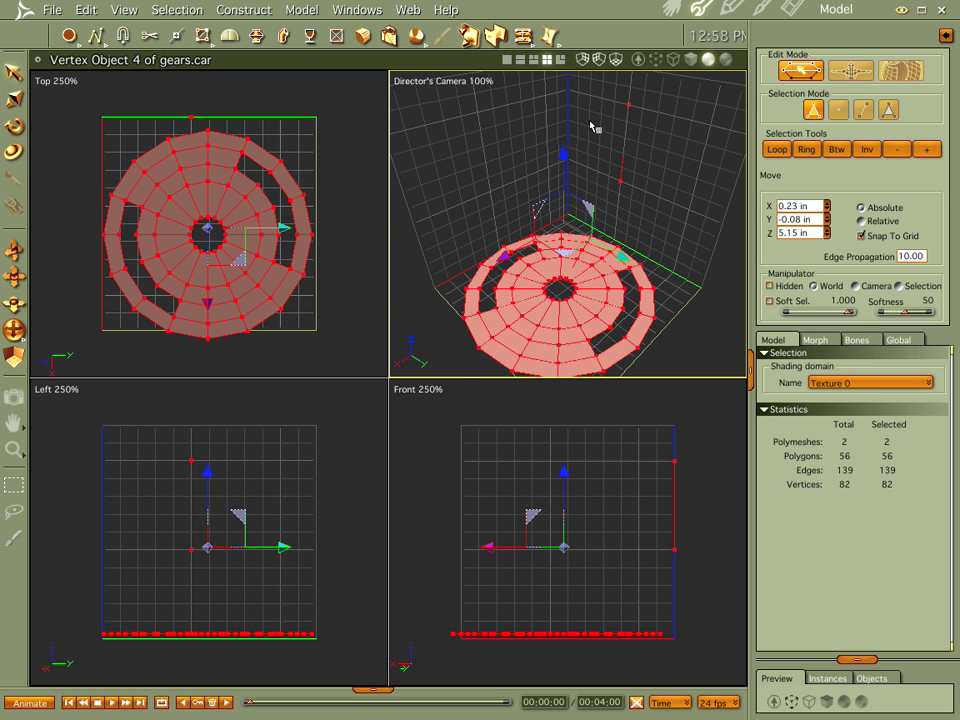
# - Delete the vertical polyline and add a thickness of 0.25 in to the whole slotted disc
pyautogui.moveTo(597, 92); pyautogui.dragTo(651, 214)
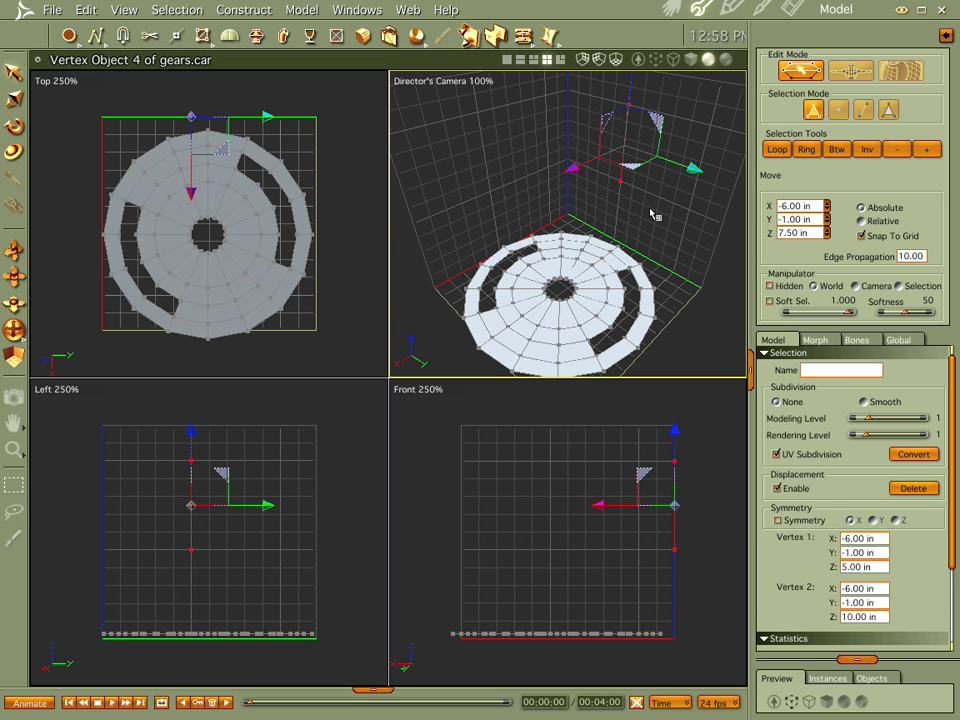
pyautogui.click(651, 214)
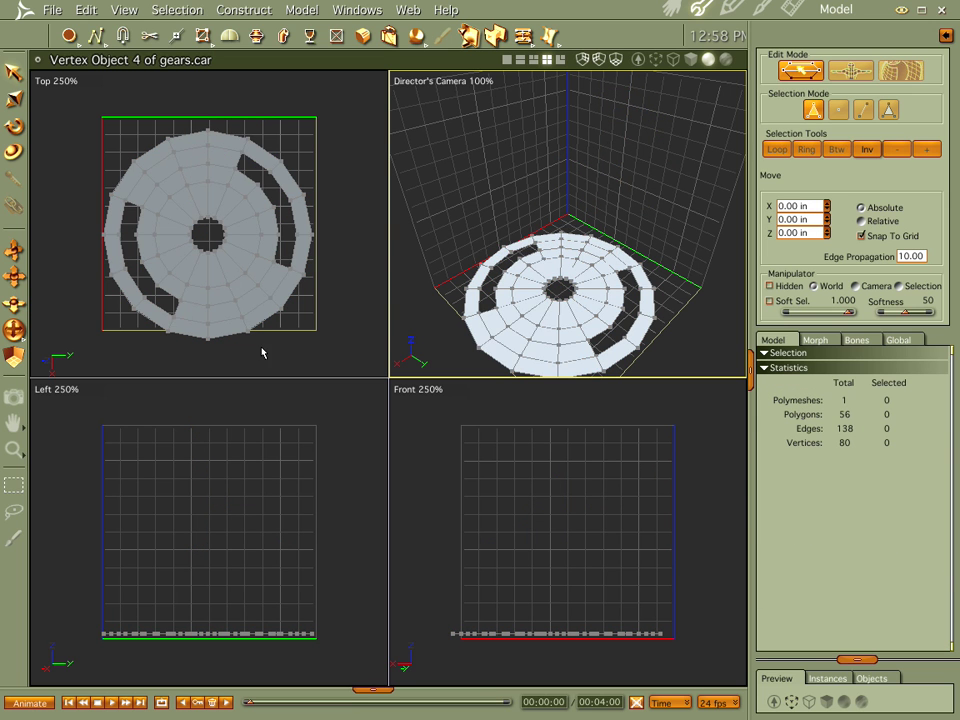
pyautogui.hotkey('ctrl', 'a')
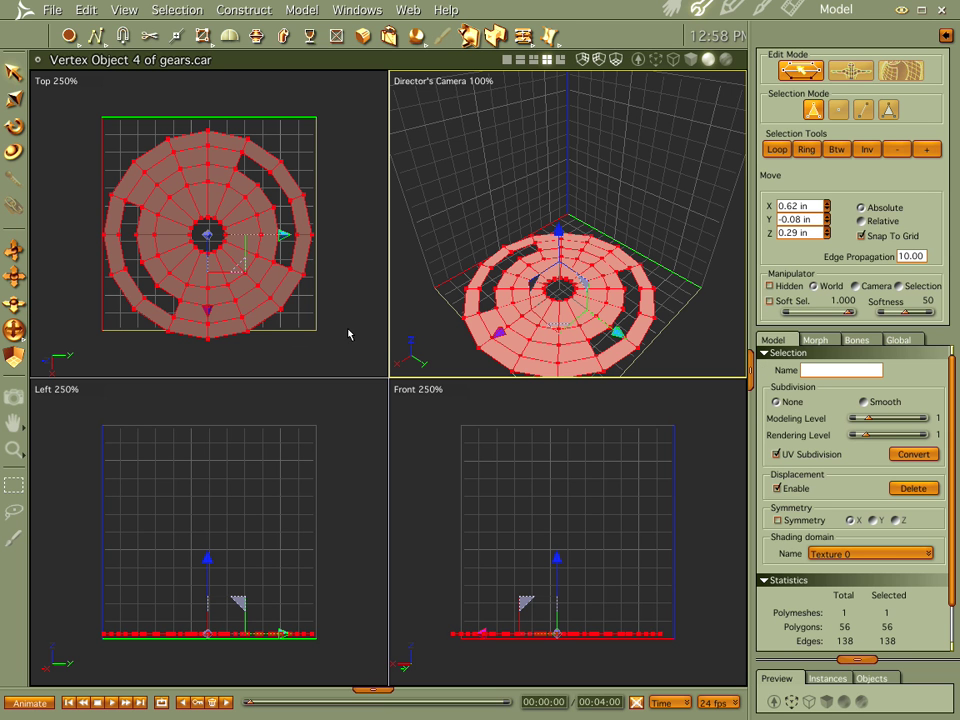
pyautogui.click(301, 10)
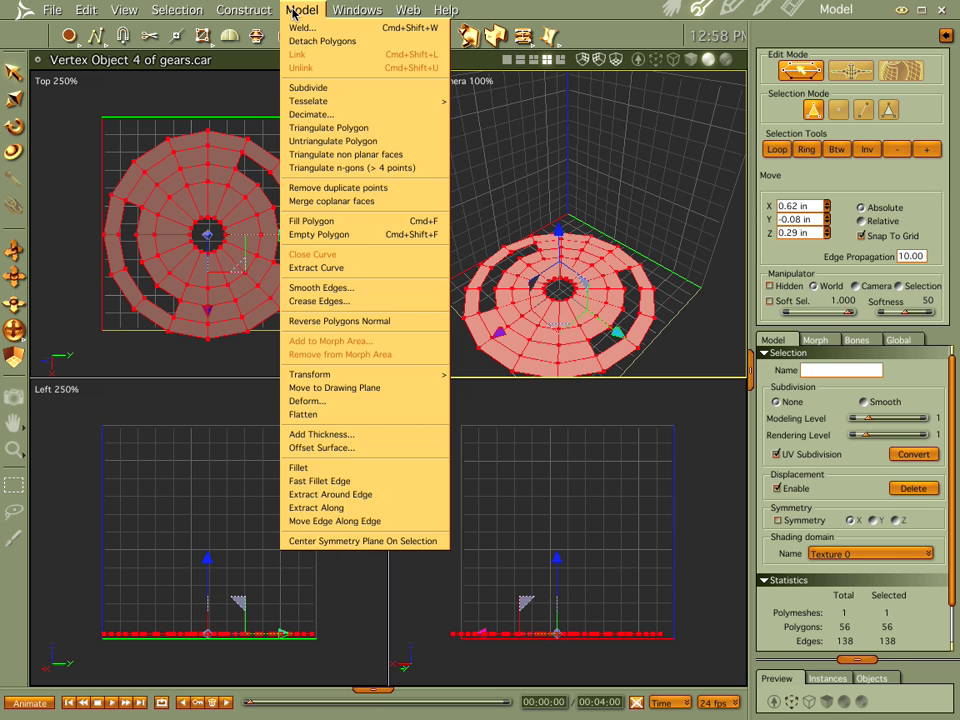
pyautogui.click(326, 436)
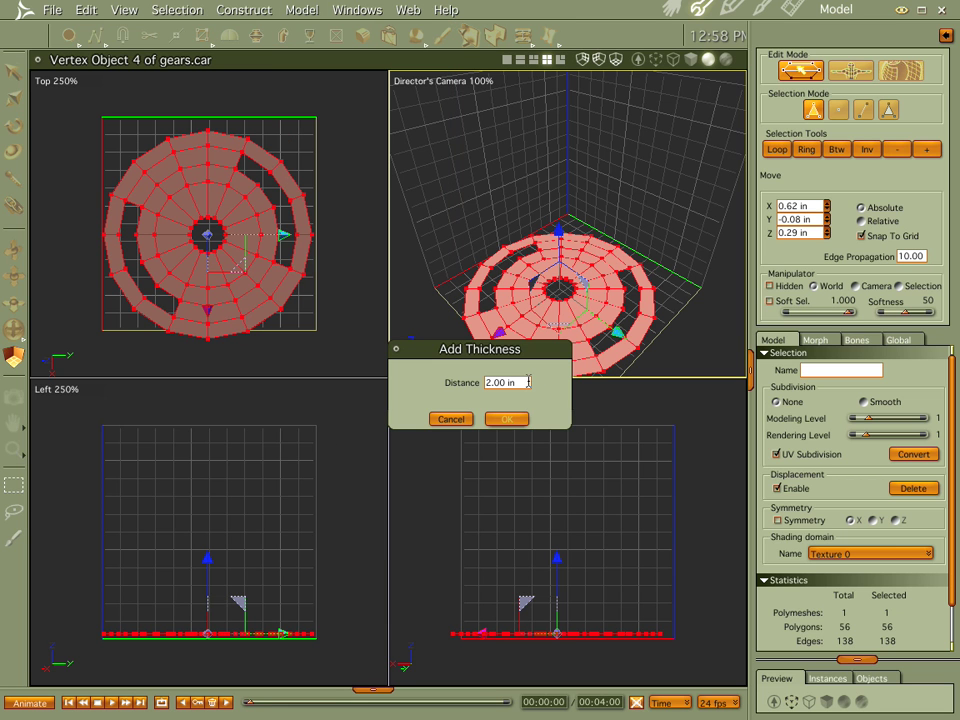
pyautogui.press('BackSpace')
pyautogui.write('.25')
pyautogui.press('Return')
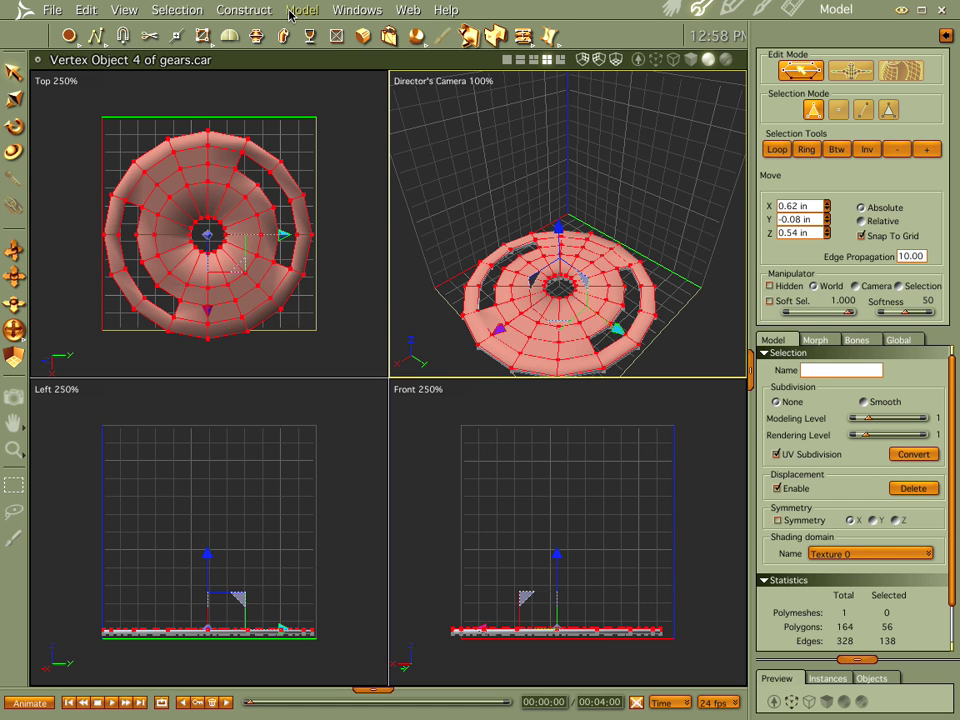
# - Select the entire thickened disc and crease all its edges
pyautogui.press('super+a')
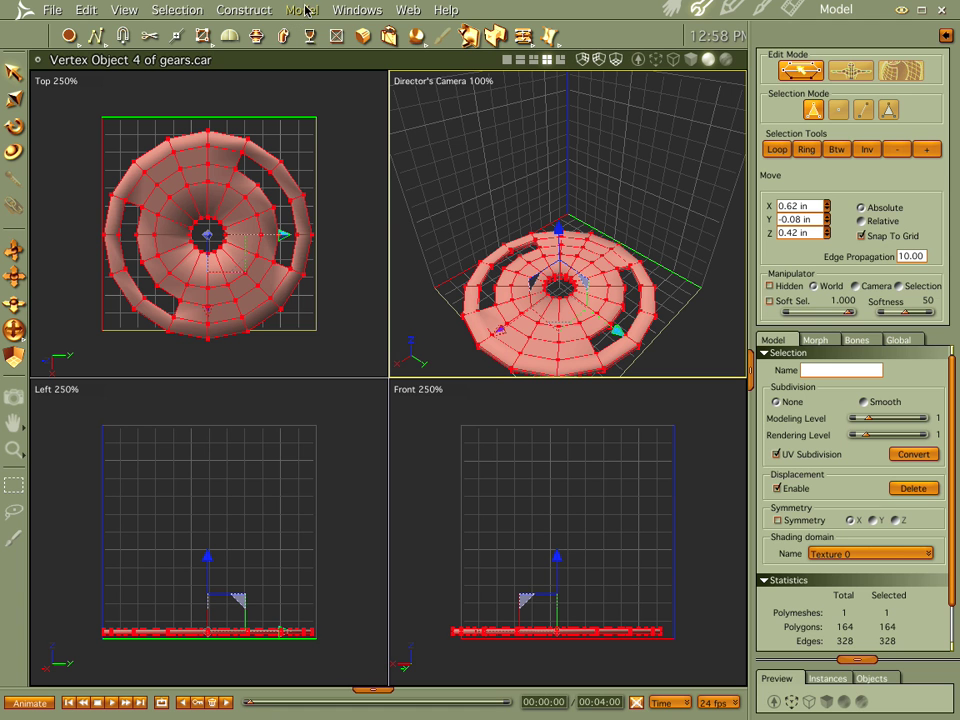
pyautogui.click(299, 10)
pyautogui.click(348, 301)
pyautogui.click(504, 428)
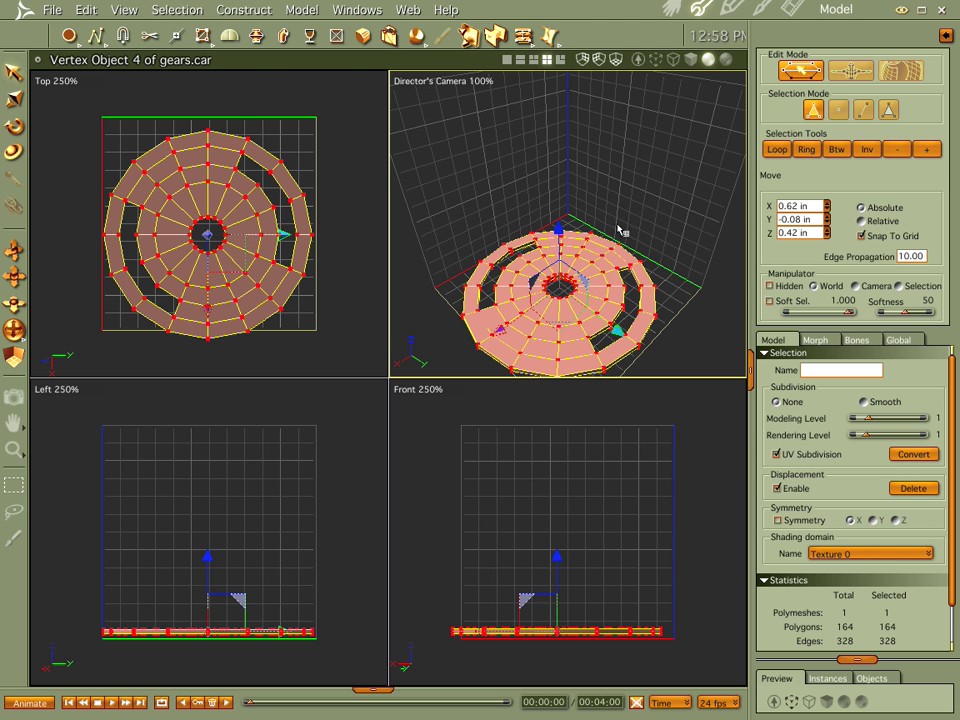
# - In the Assemble room, raise the disc to a hot point Z of about 5.08 in and move the object's centre to its hot point
pyautogui.click(672, 7)
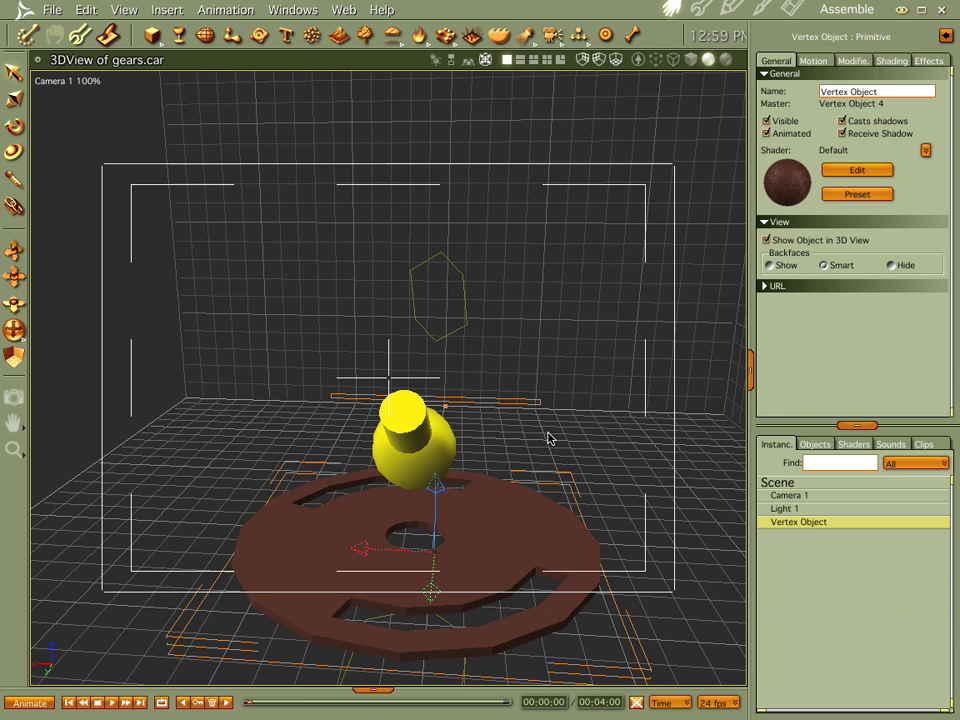
pyautogui.moveTo(436, 482); pyautogui.dragTo(435, 321)
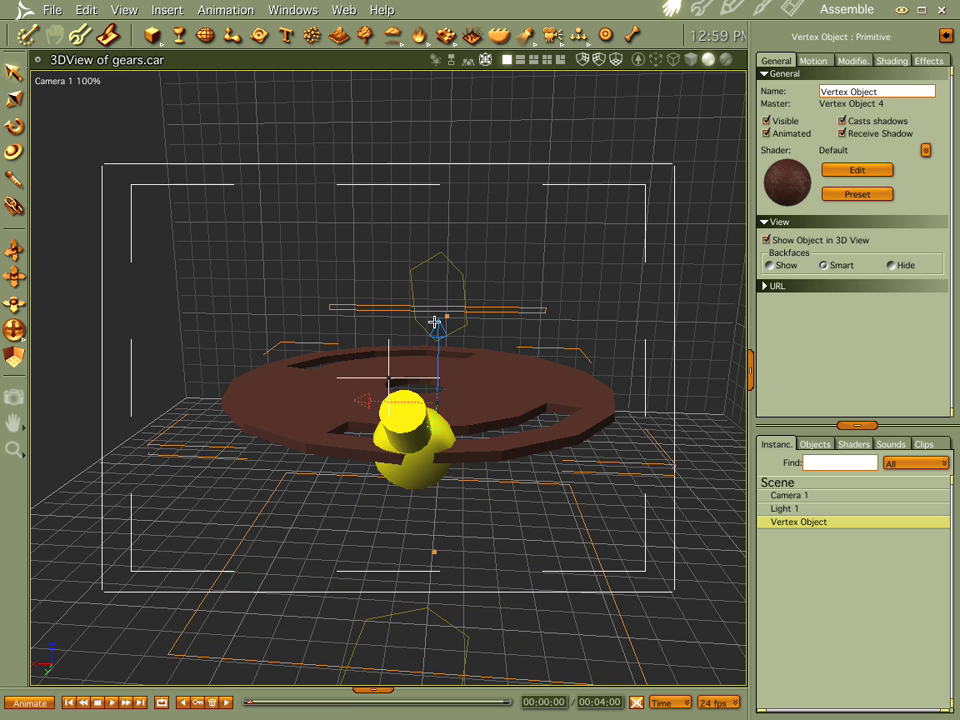
pyautogui.click(813, 62)
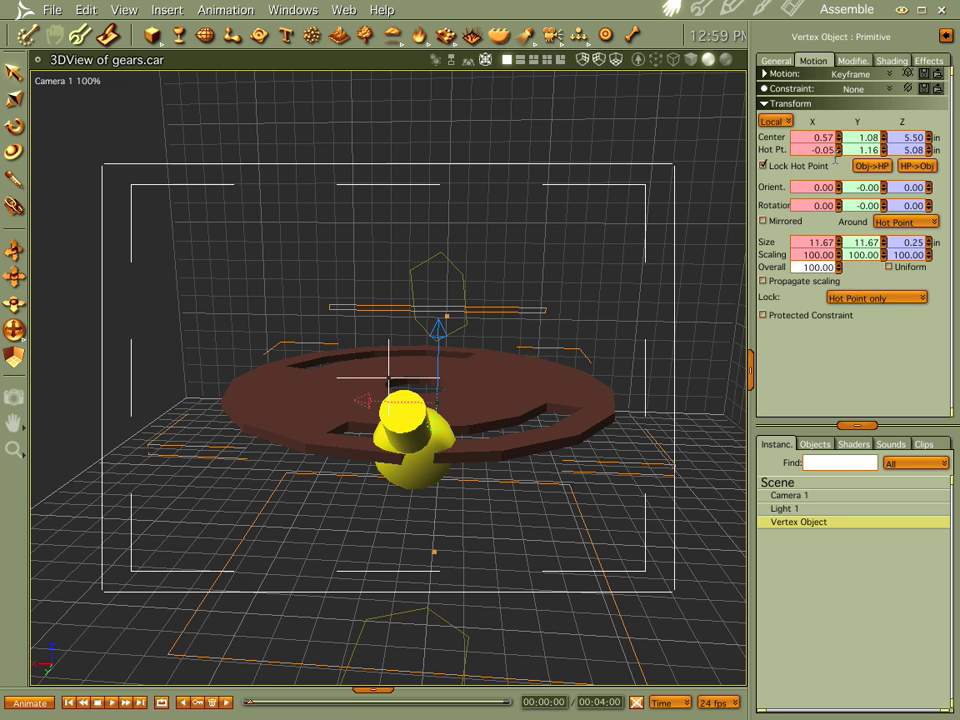
pyautogui.click(871, 165)
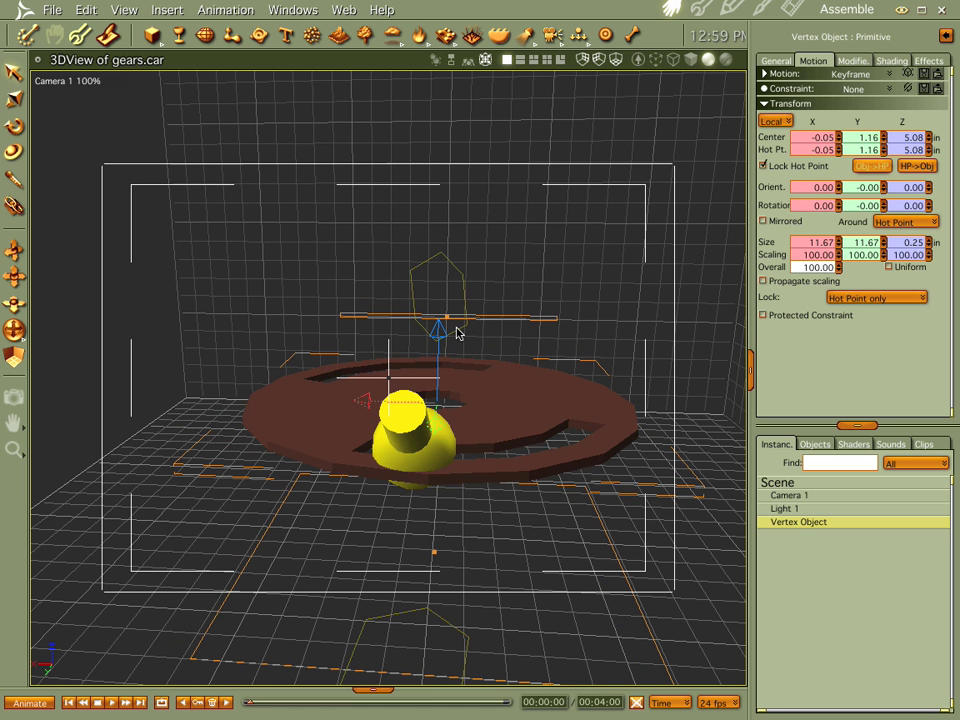
# - Stand the disc upright with a 90-degree X rotation at Y about -3.80 in, and render the scene
pyautogui.write('90')
pyautogui.press('Return')
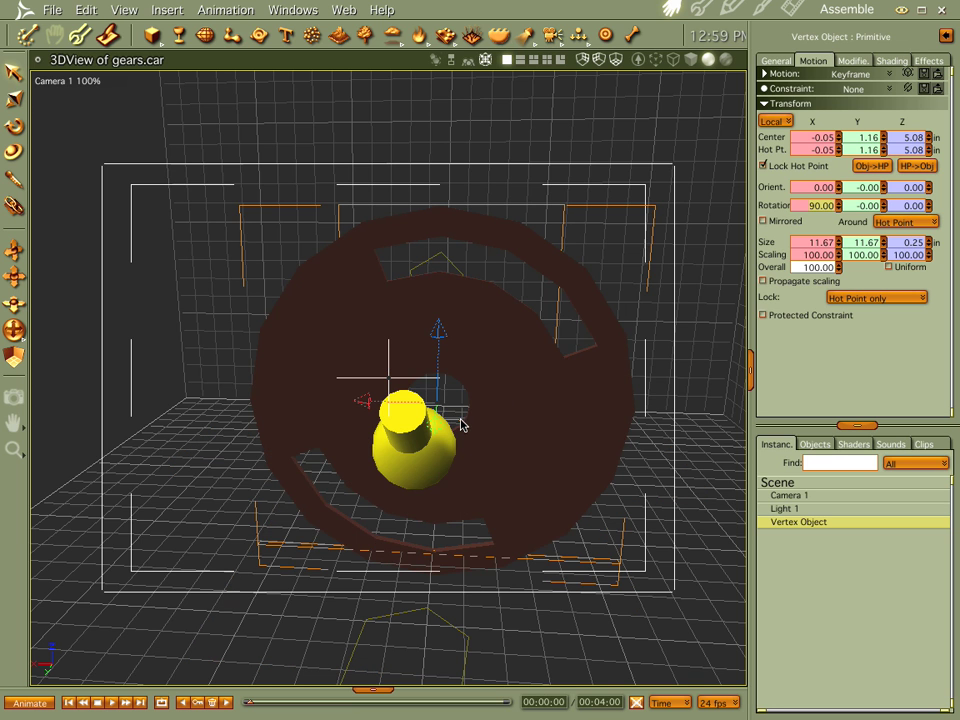
pyautogui.moveTo(434, 426); pyautogui.dragTo(440, 380)
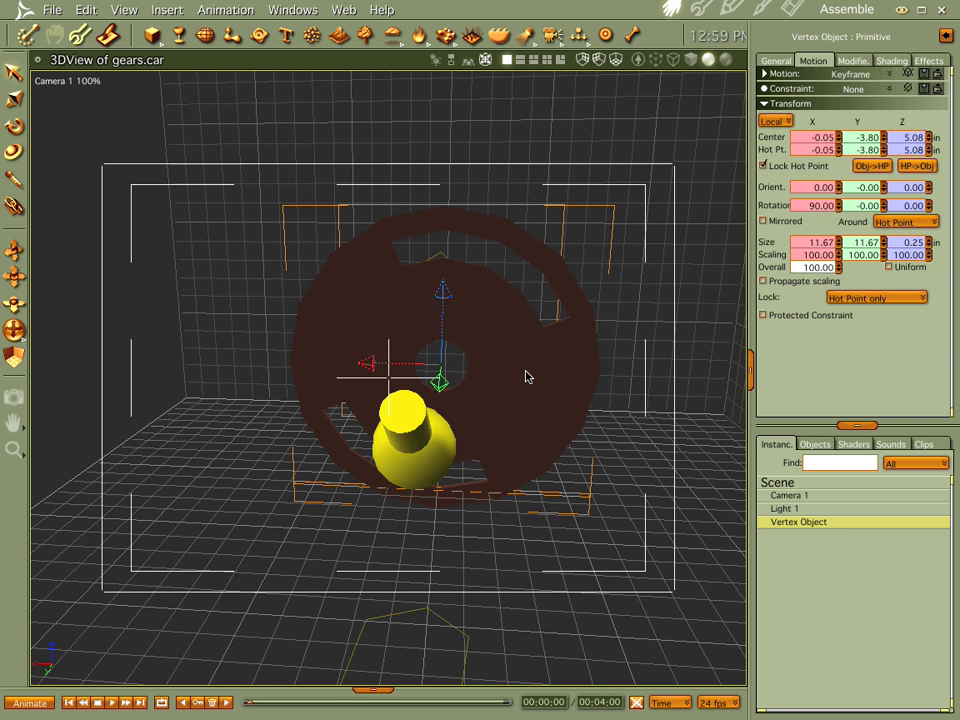
pyautogui.hotkey('ctrl', 'r')
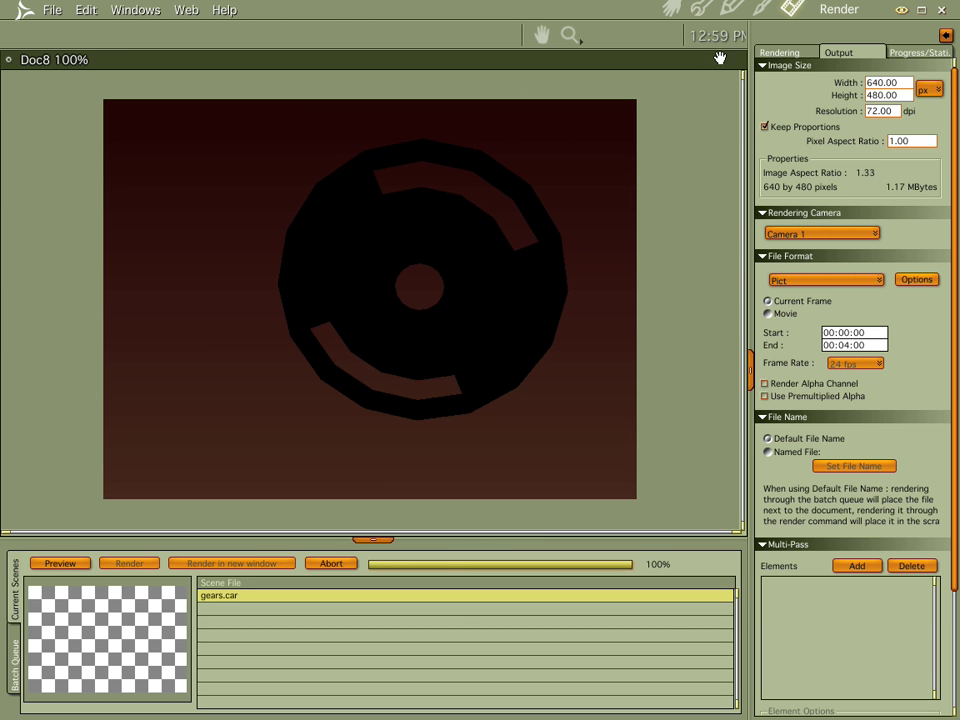
# - Back in the Assemble room, move Light 1 slightly toward the disc, edit its range, and render the scene again
pyautogui.click(671, 11)
pyautogui.click(426, 460)
pyautogui.moveTo(414, 666); pyautogui.dragTo(450, 612)
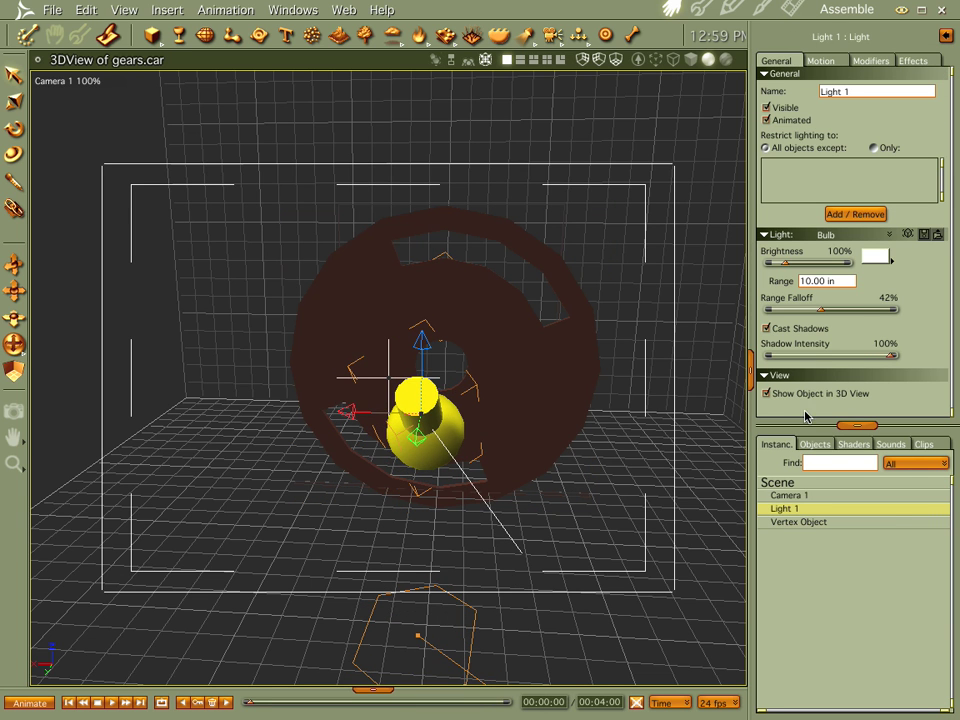
pyautogui.click(843, 281)
pyautogui.hotkey('ctrl', 'r')
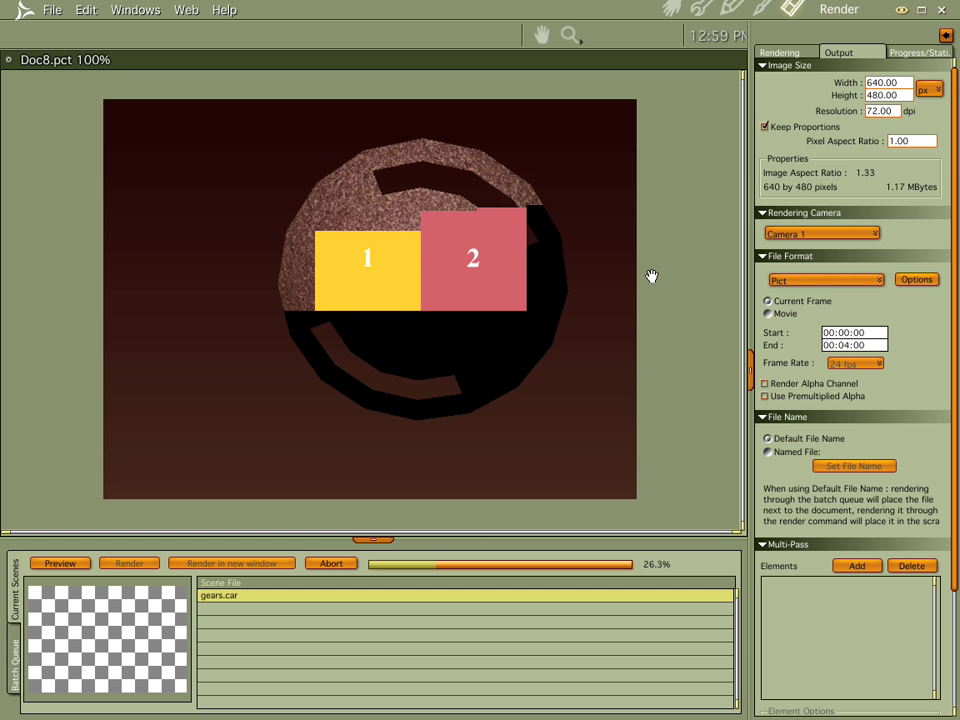
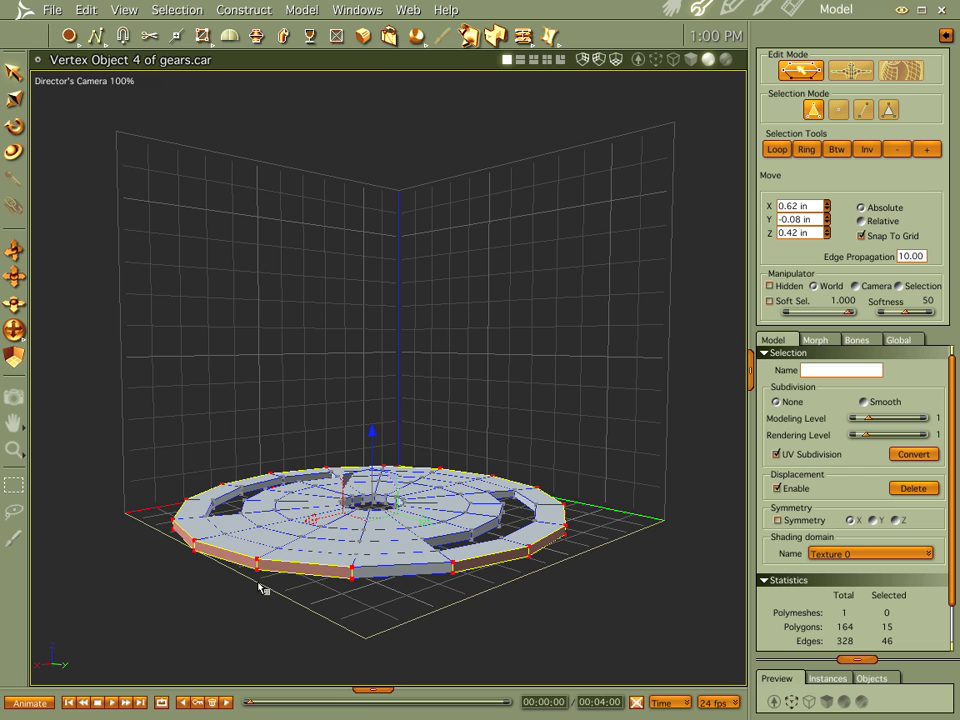
# - Deselect every other side polygon around the disc's outer rim, restricting selection to polygons only, so eight alternating polygons stay selected
pyautogui.moveTo(231, 602); pyautogui.dragTo(370, 616, button='middle')
pyautogui.keyDown('shift'); pyautogui.click(323, 590); pyautogui.keyUp('shift')
pyautogui.keyDown('shift'); pyautogui.click(358, 574); pyautogui.keyUp('shift')
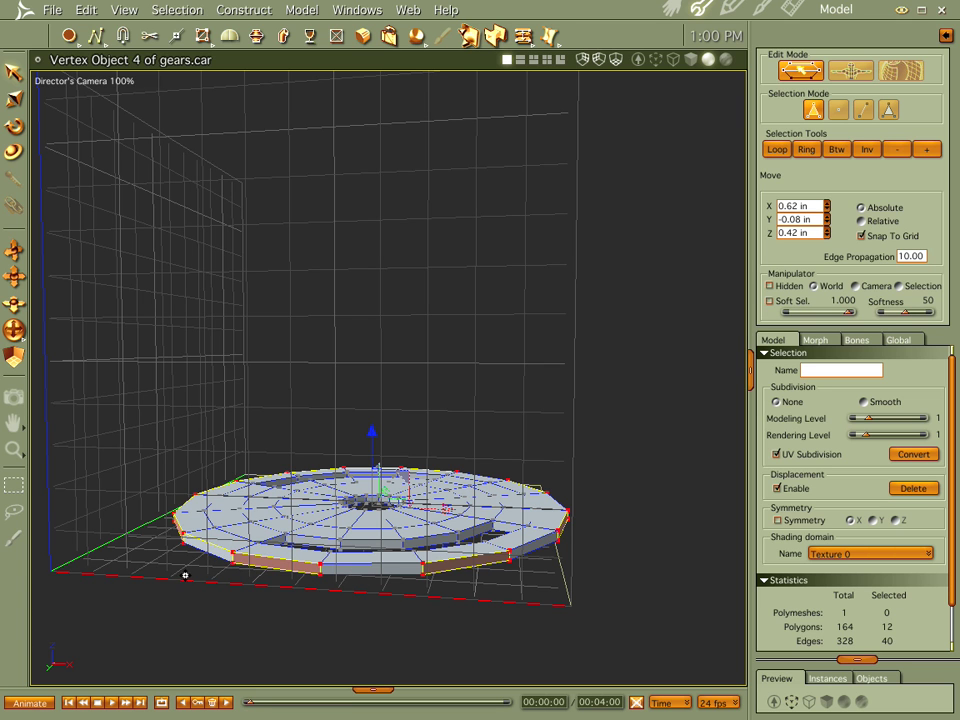
pyautogui.moveTo(172, 579); pyautogui.dragTo(493, 525, button='middle')
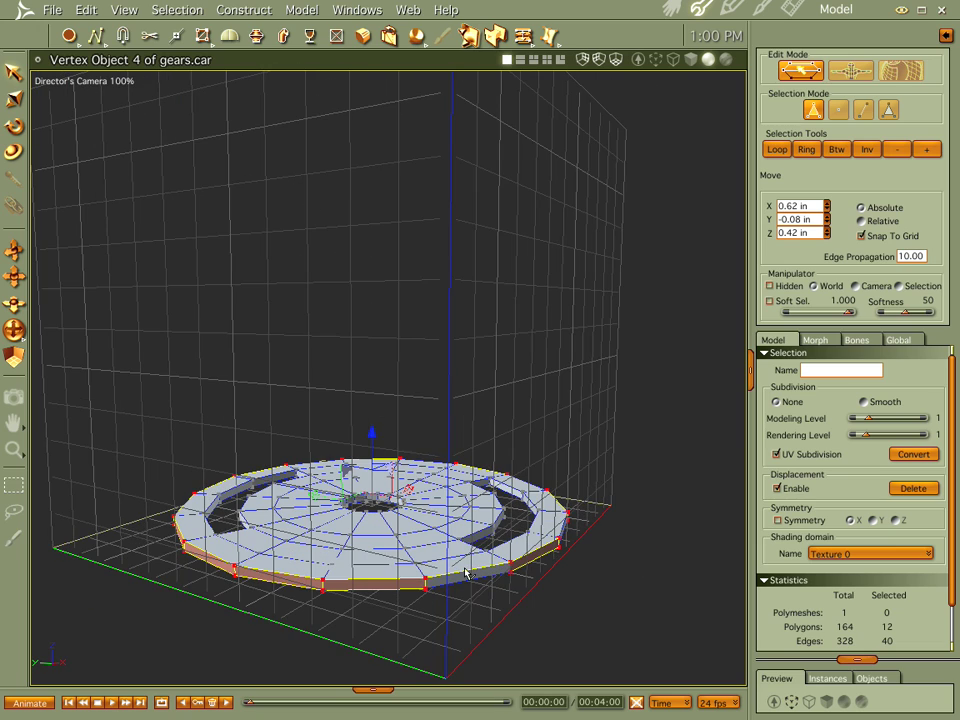
pyautogui.keyDown('shift'); pyautogui.click(252, 570); pyautogui.keyUp('shift')
pyautogui.moveTo(237, 578); pyautogui.dragTo(833, 125, button='middle')
pyautogui.click(889, 110)
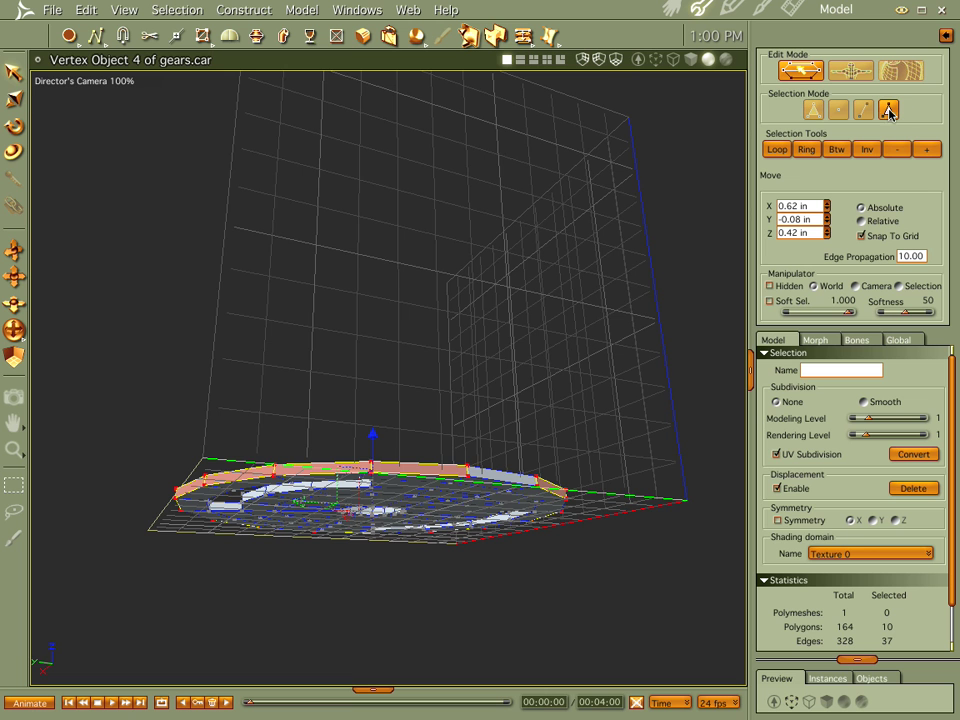
pyautogui.moveTo(508, 412); pyautogui.dragTo(529, 480, button='middle')
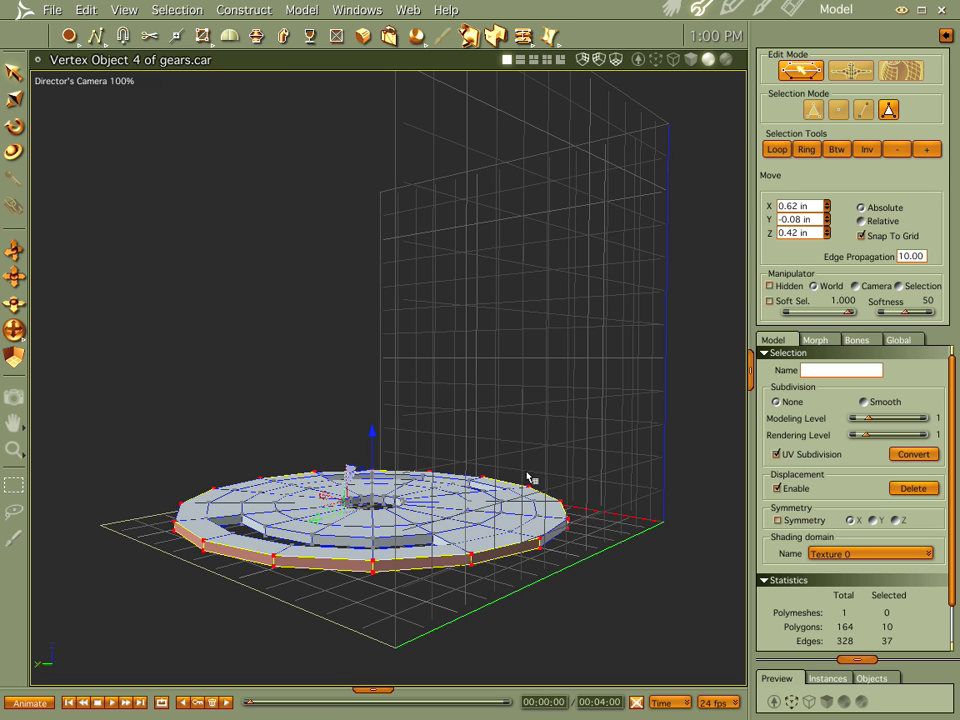
pyautogui.keyDown('shift'); pyautogui.click(426, 567); pyautogui.keyUp('shift')
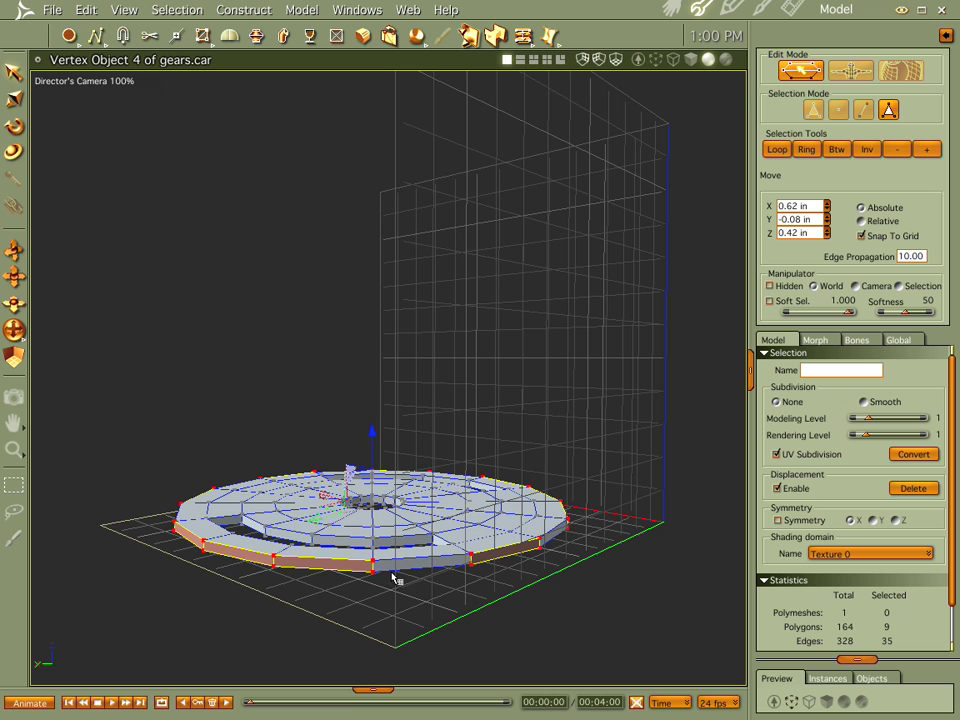
pyautogui.keyDown('shift'); pyautogui.click(243, 561); pyautogui.keyUp('shift')
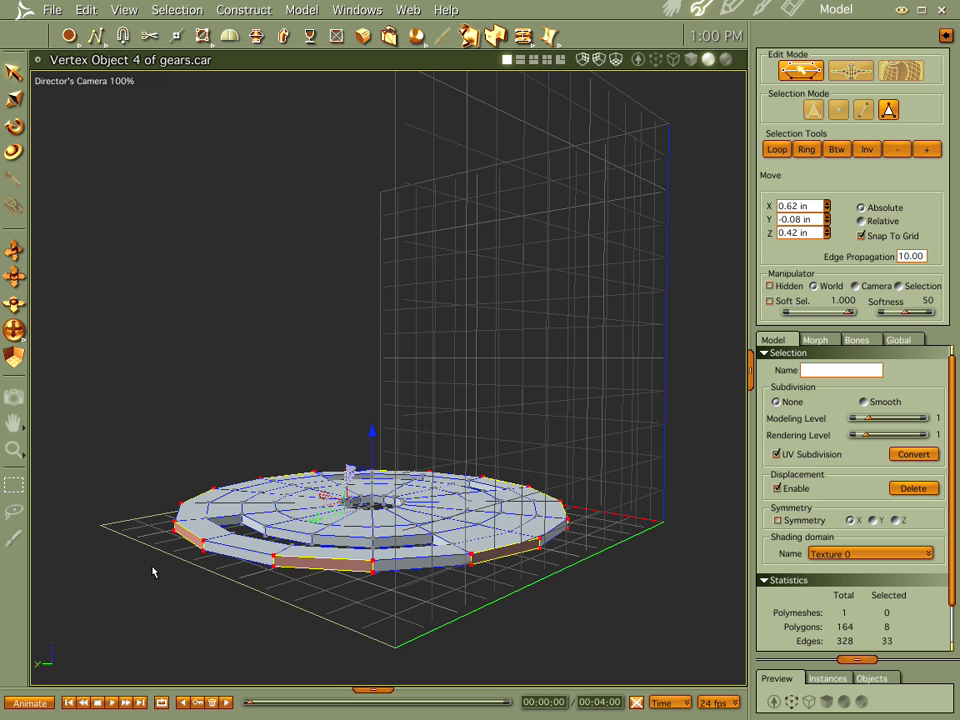
pyautogui.moveTo(153, 571); pyautogui.dragTo(229, 563, button='middle')
# - Extrude the selected rim polygons outward with a manual offset to form the gear teeth
pyautogui.press('e')
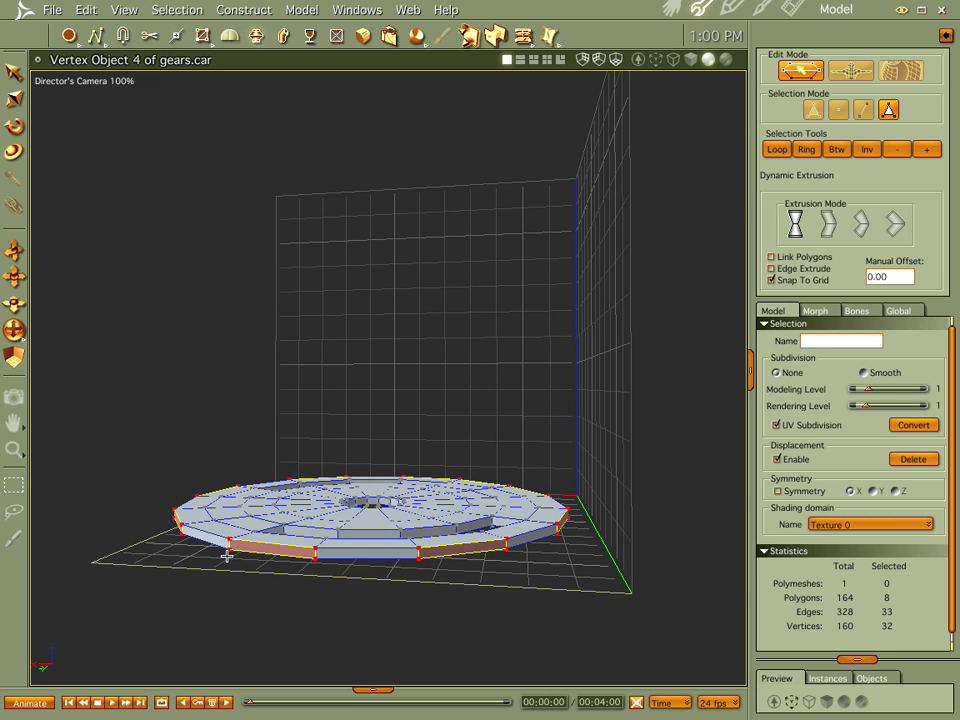
pyautogui.click(898, 277)
pyautogui.press('BackSpace')
pyautogui.press('Return')
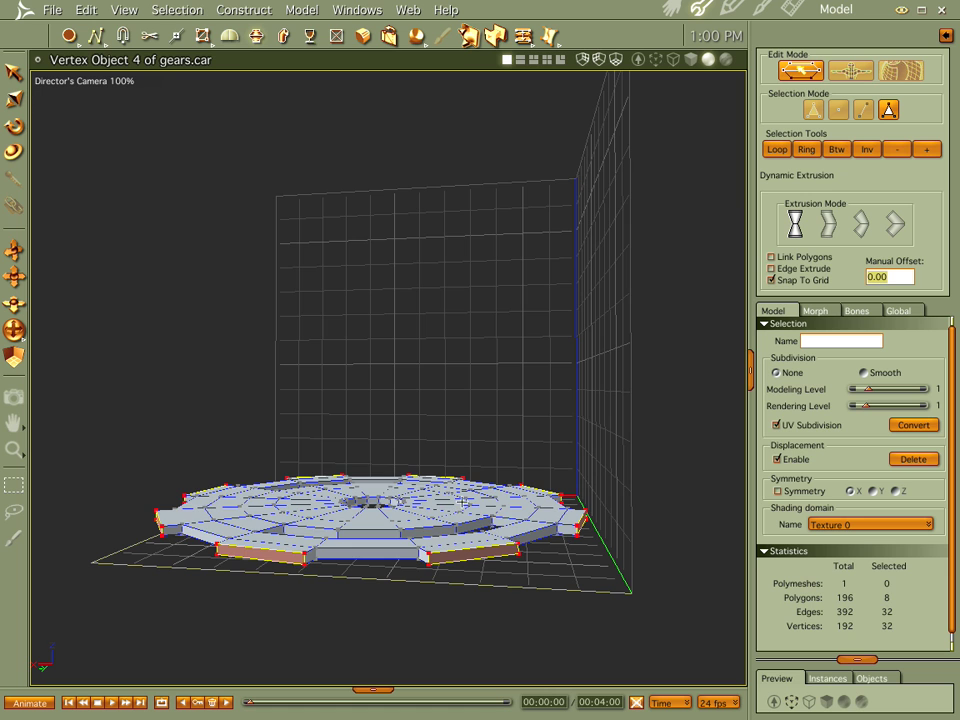
# - Select the whole gear and extrude all its polygons with a manual offset of 0
pyautogui.hotkey('ctrl', 'a')
pyautogui.write('0')
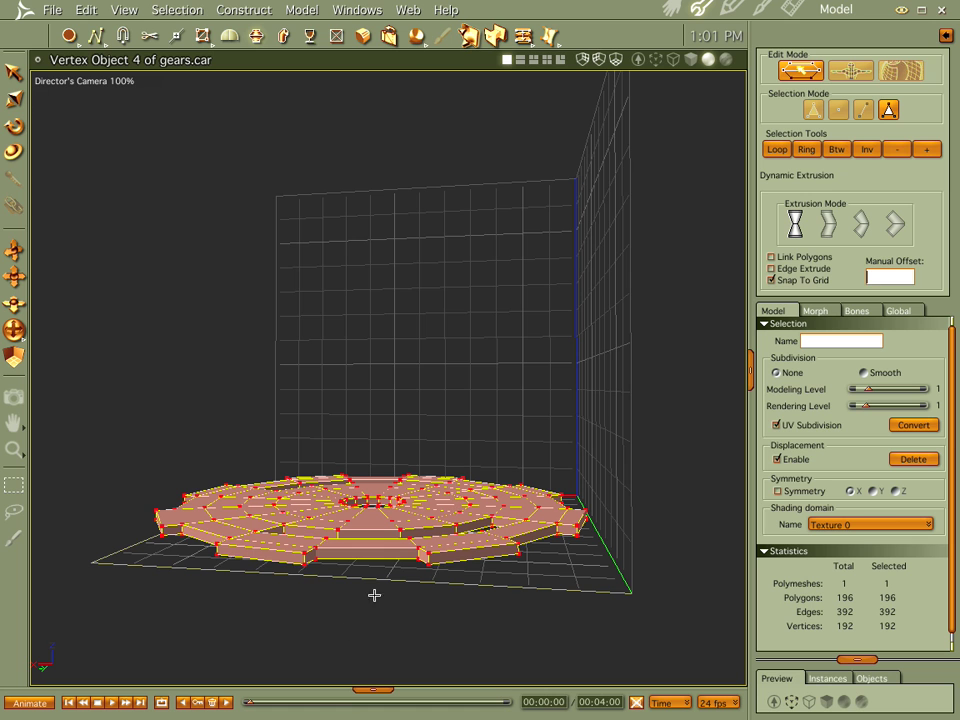
pyautogui.click(14, 72)
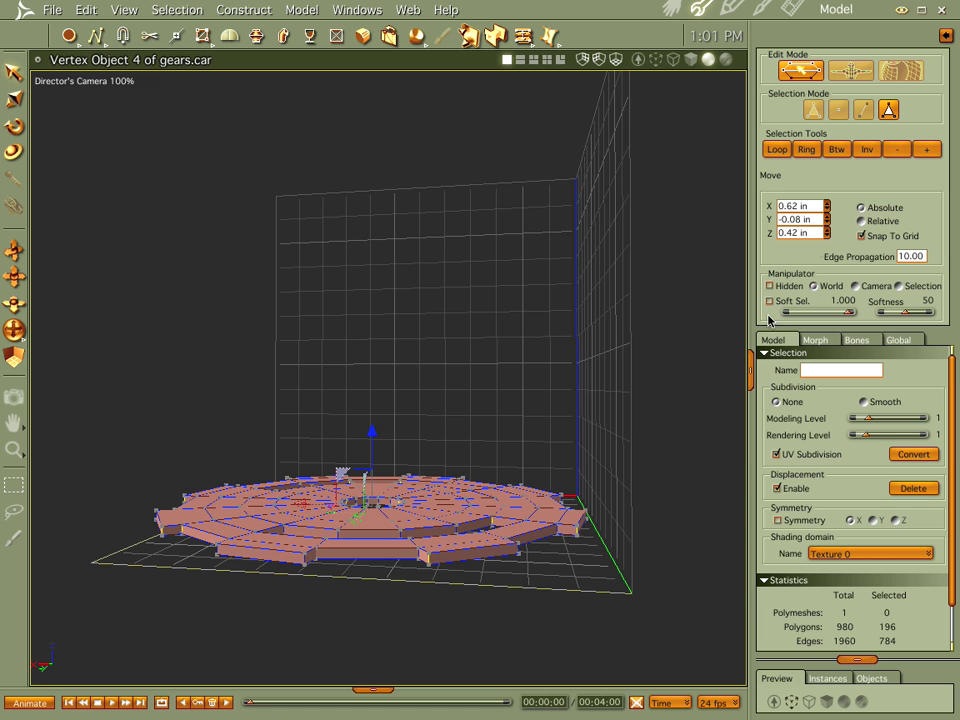
# - Check the toothed gear from the side and above, return to the Assemble room, and render the scene
pyautogui.moveTo(540, 497); pyautogui.dragTo(588, 497)
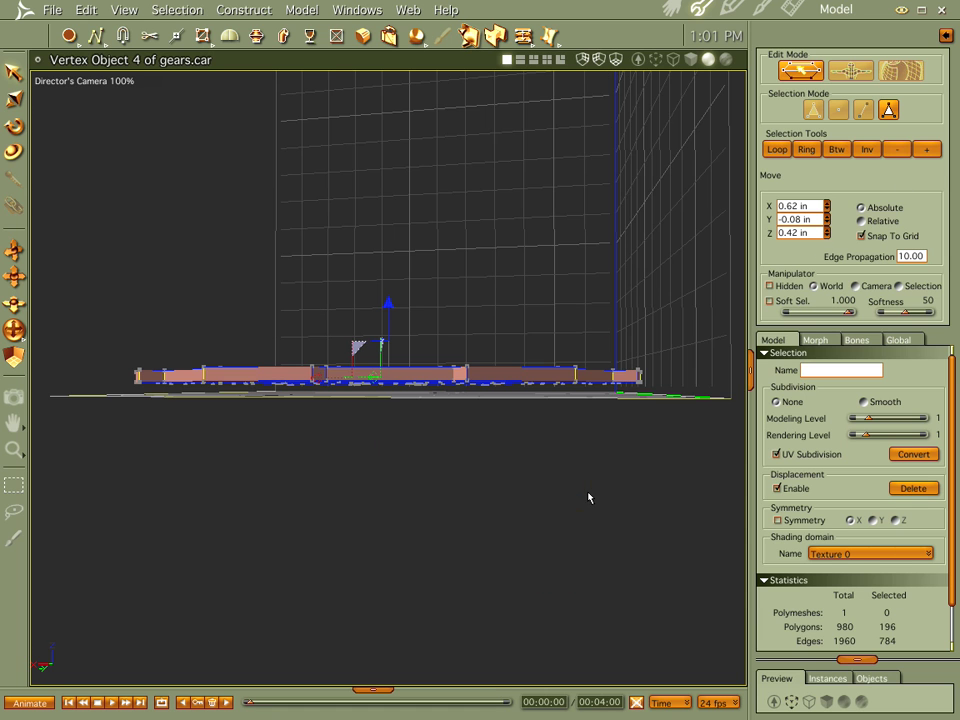
pyautogui.moveTo(482, 422); pyautogui.dragTo(605, 509)
pyautogui.click(672, 8)
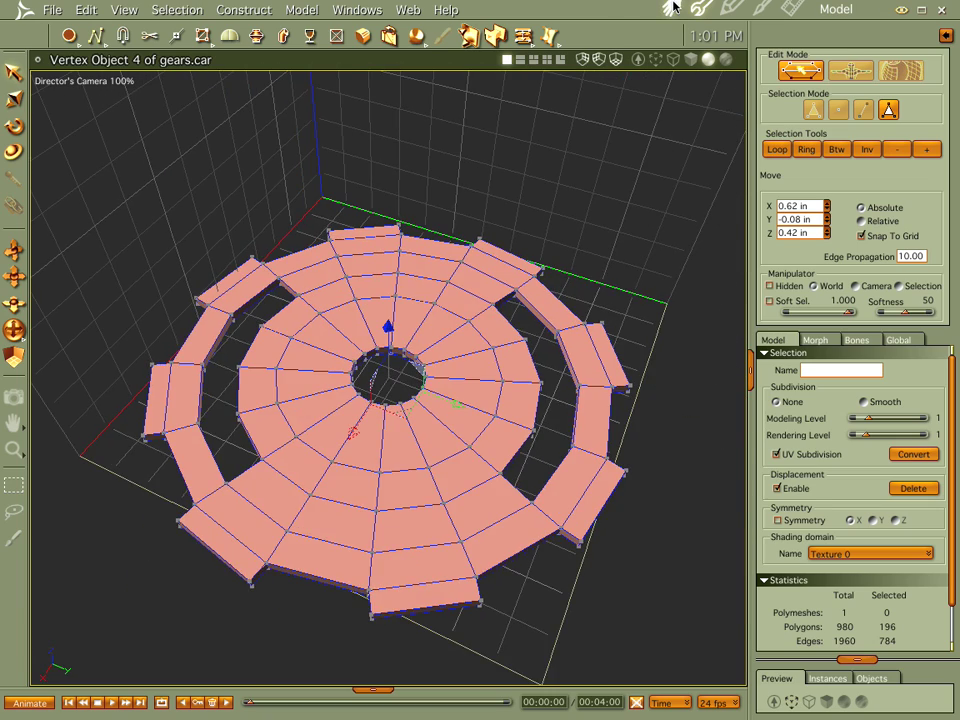
pyautogui.hotkey('ctrl', 'r')
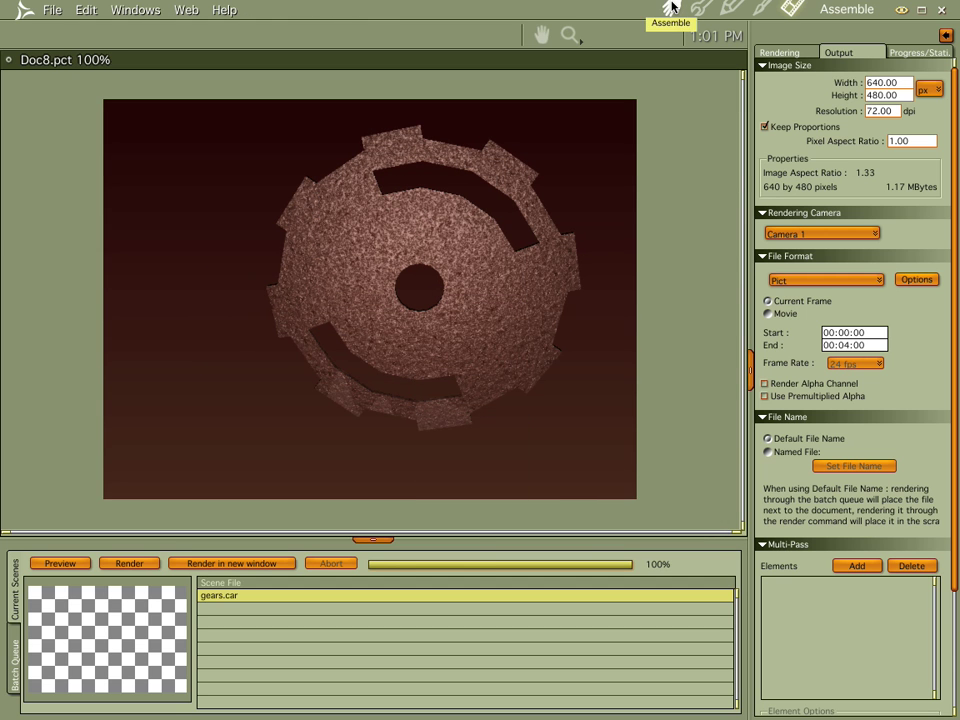
# - Leave the modeling app, open gearsq.mov in QuickTime Player, enlarge its window, and watch the gear animation in full screen
pyautogui.click(900, 8)
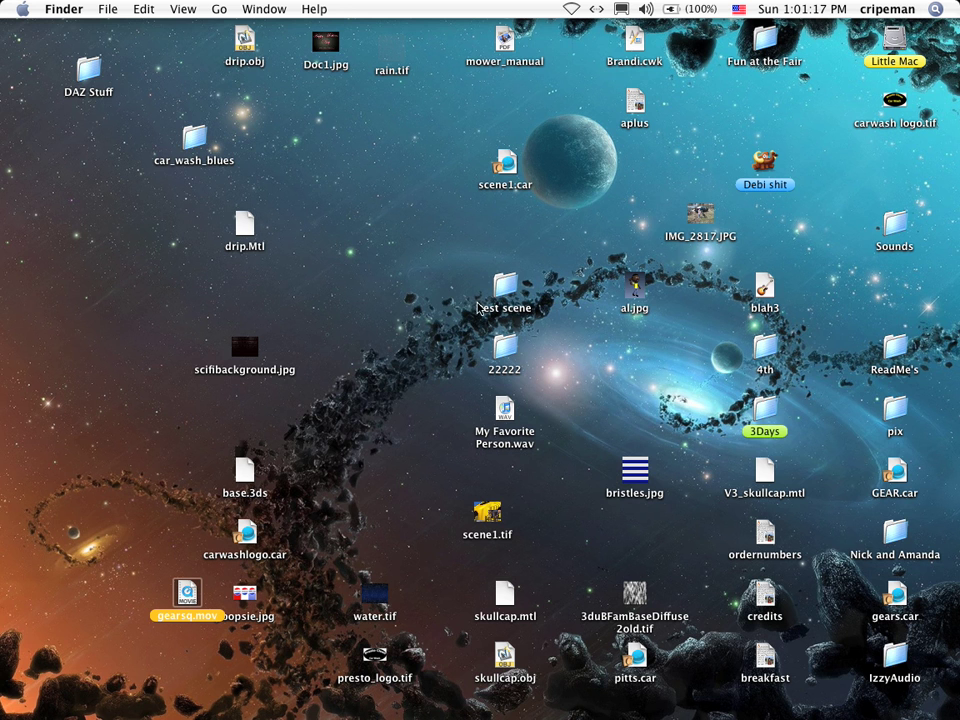
pyautogui.doubleClick(188, 593)
pyautogui.click(287, 499)
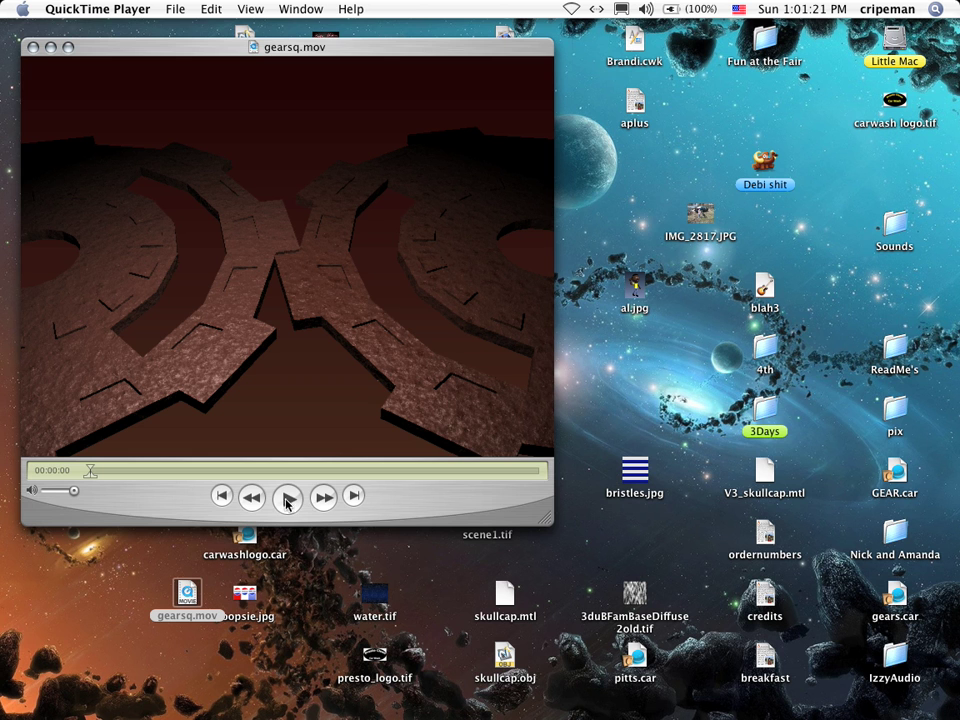
pyautogui.moveTo(545, 520); pyautogui.dragTo(806, 712)
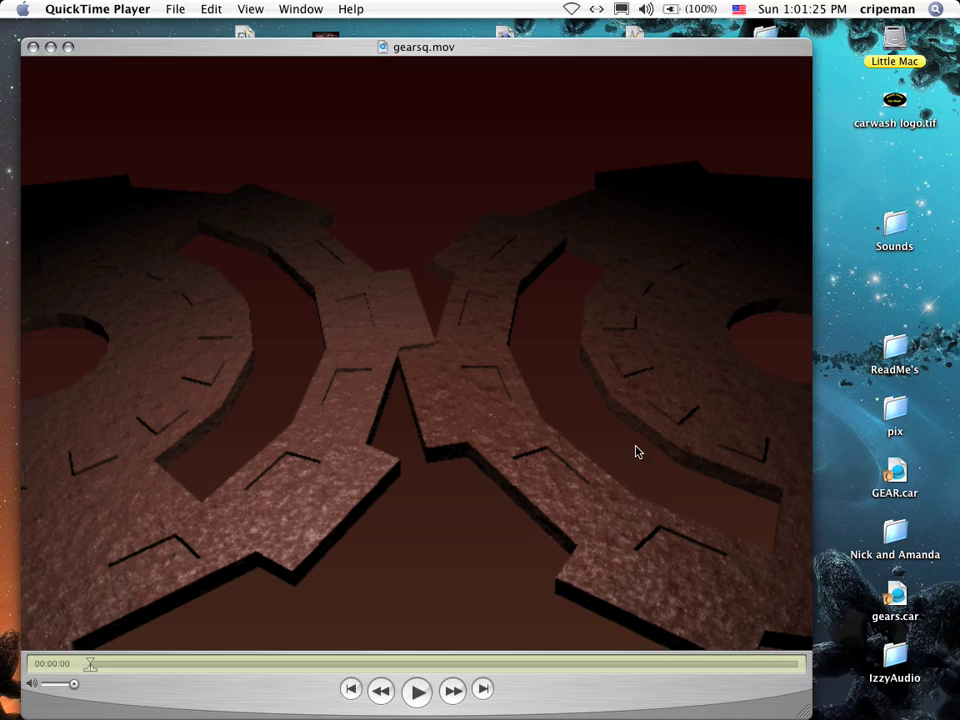
pyautogui.press('super+f')
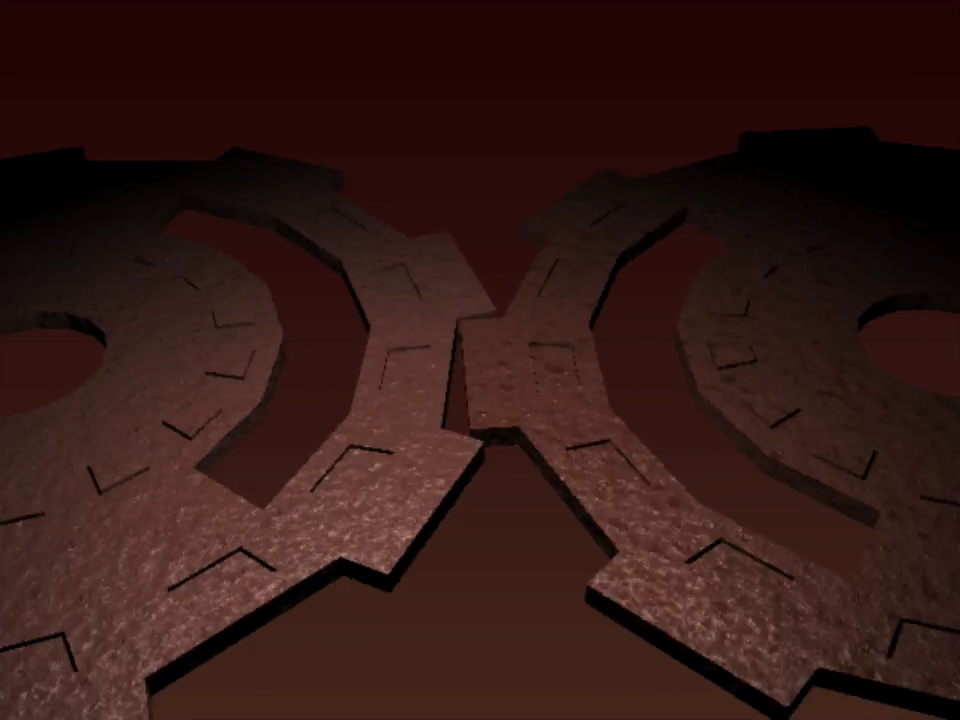
pyautogui.moveTo(634, 452)
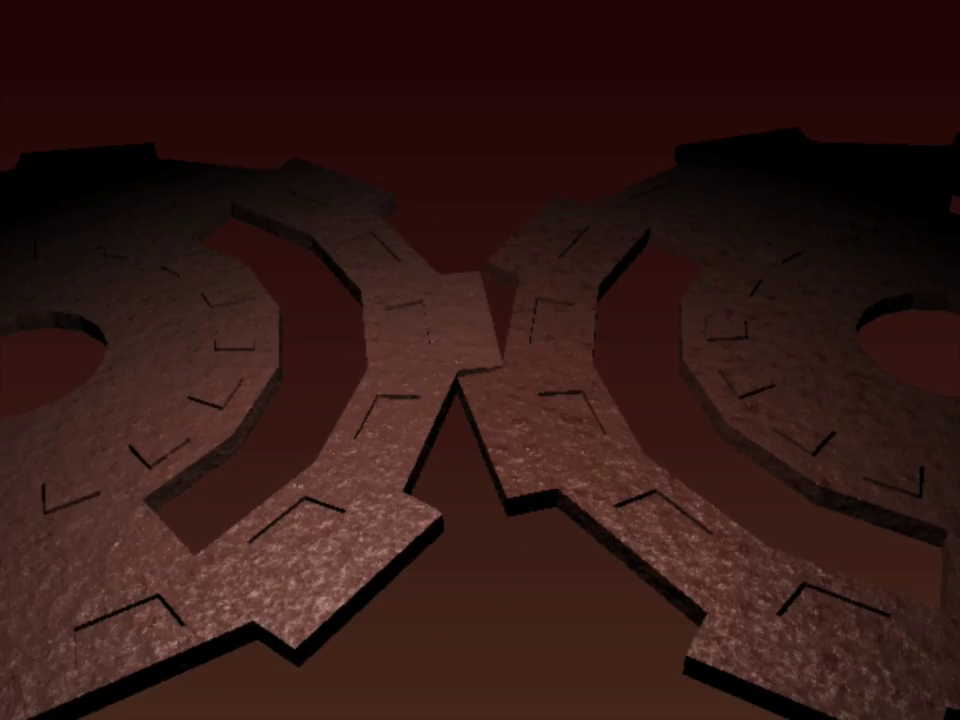
pyautogui.press('Escape')
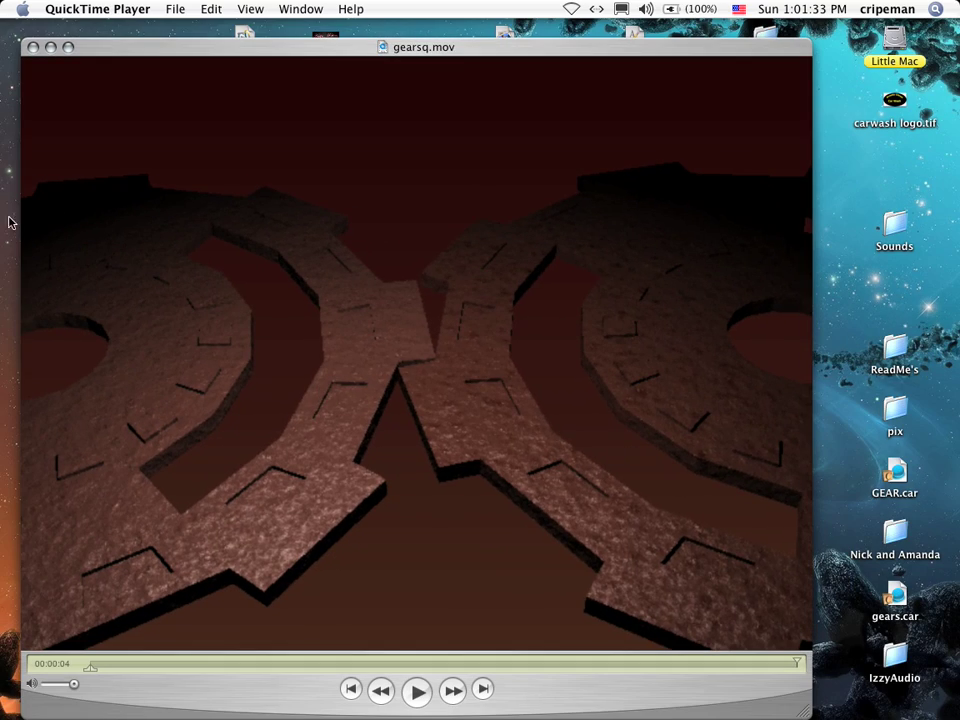
# - Switch back to Carrara's Assemble room, duplicate the gear, and place the two copies side by side along the X axis with meeting teeth
pyautogui.moveTo(4, 292)
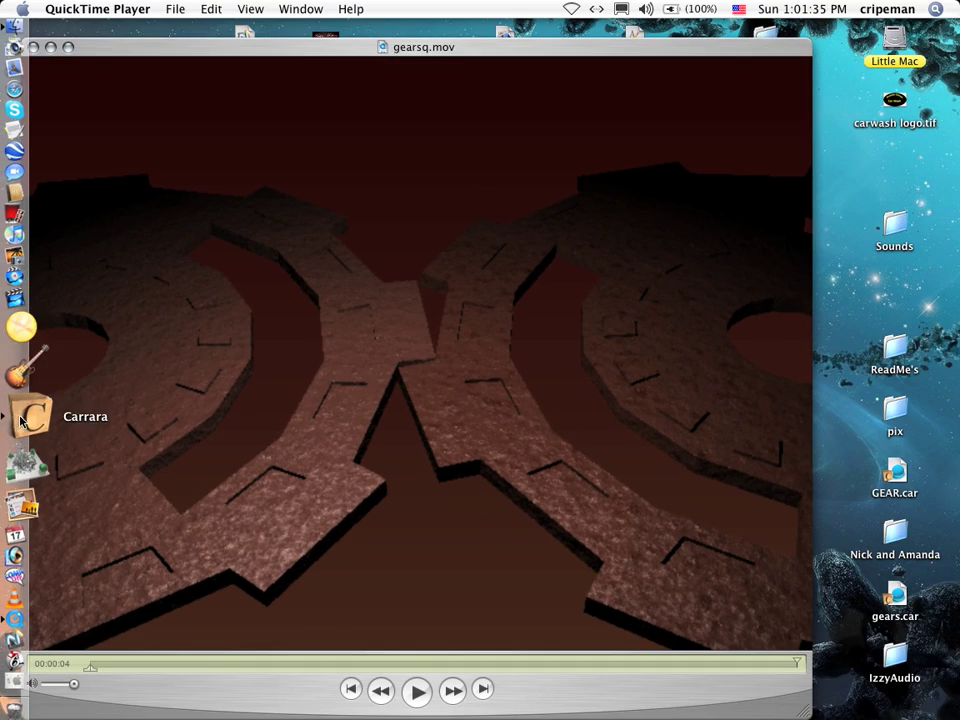
pyautogui.click(12, 413)
pyautogui.click(667, 9)
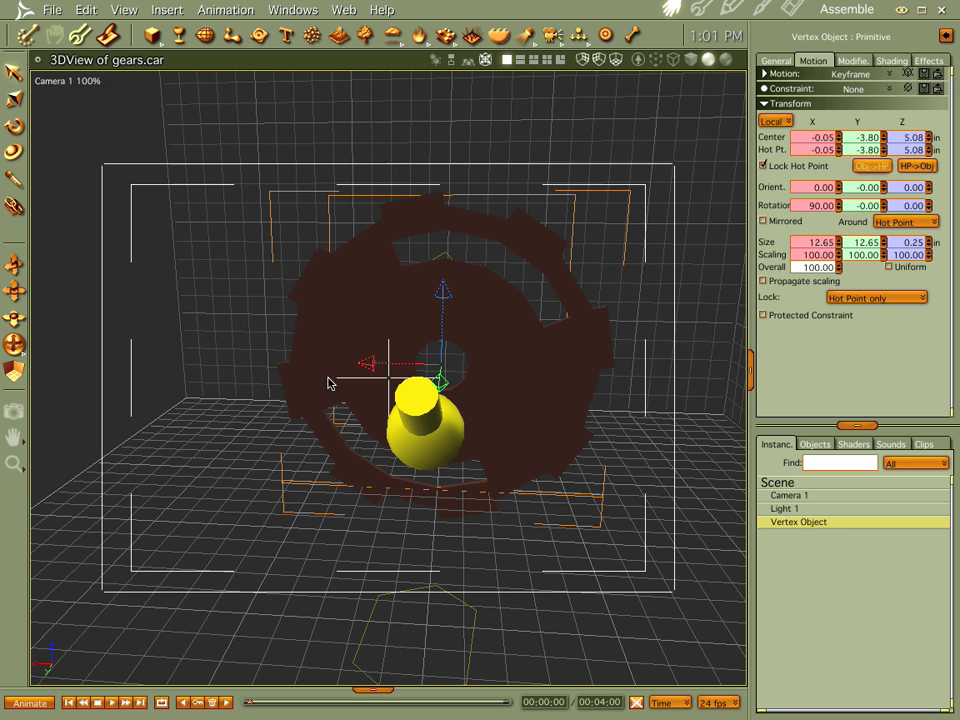
pyautogui.moveTo(358, 362); pyautogui.dragTo(469, 366)
pyautogui.hotkey('ctrl', 'd')
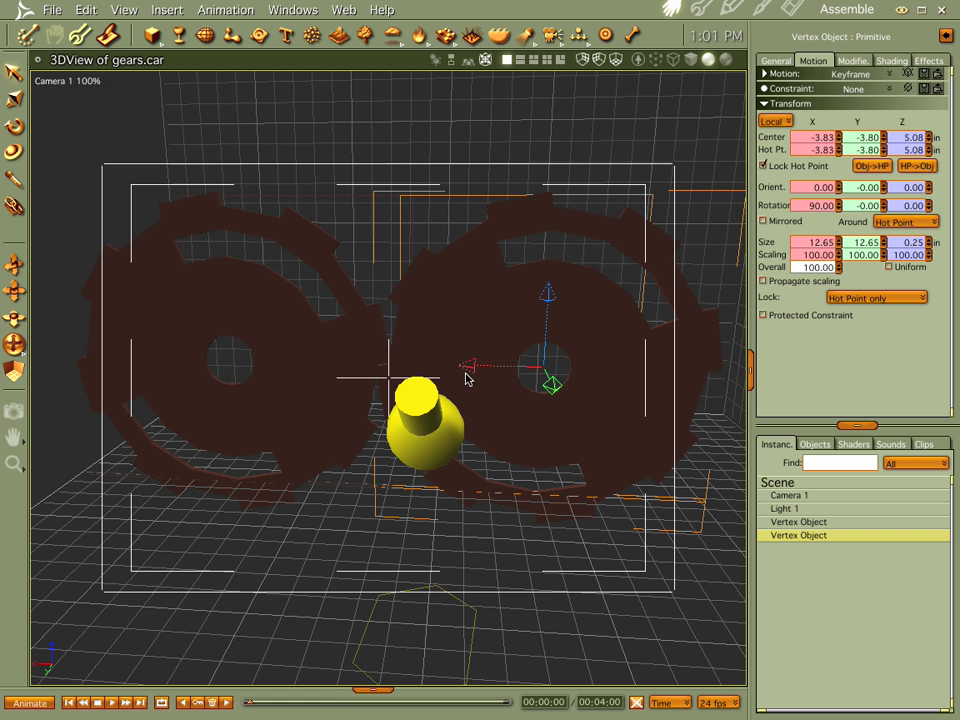
# - Select both gears, frame them from a nearly frontal camera view, render the scene, and return to the Assemble room
pyautogui.keyDown('shift'); pyautogui.click(814, 522); pyautogui.keyUp('shift')
pyautogui.hotkey('ctrl', 'shift', 'f')
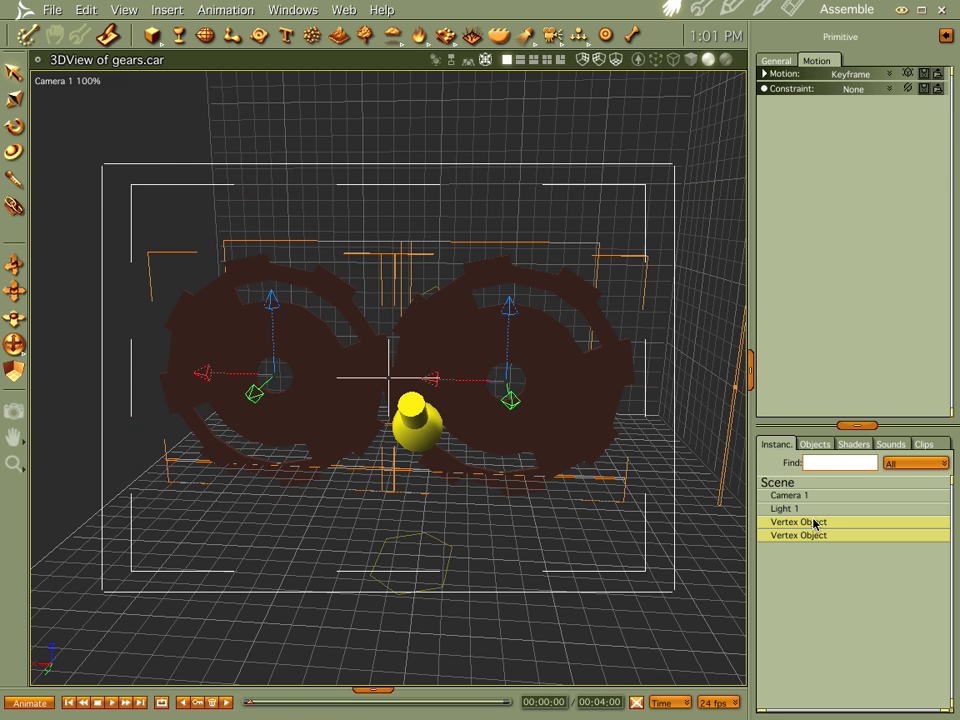
pyautogui.moveTo(622, 525); pyautogui.dragTo(641, 498)
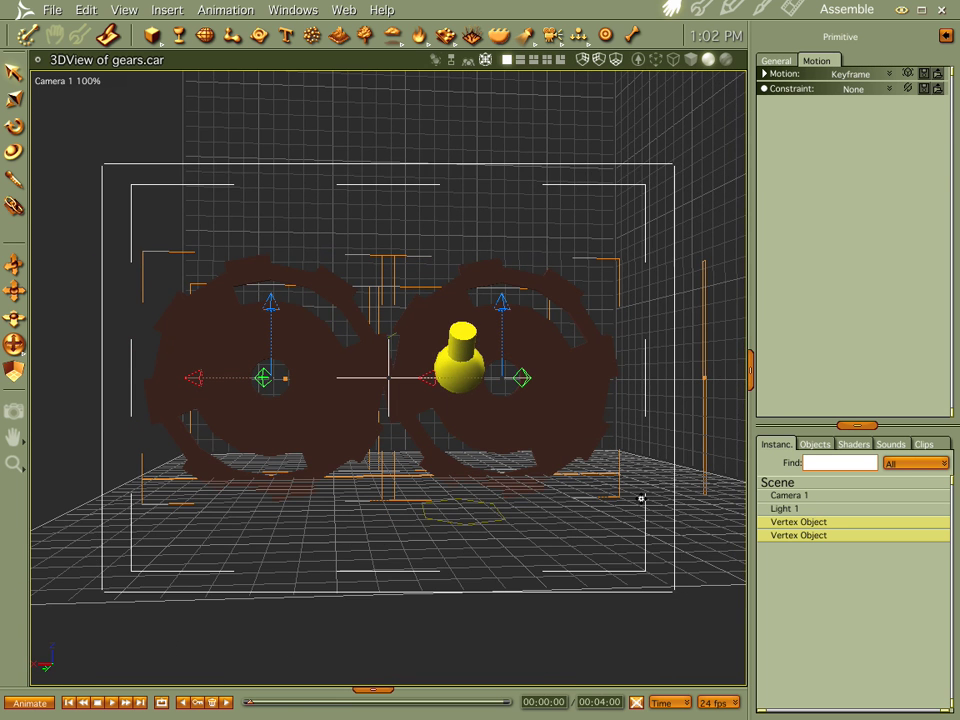
pyautogui.hotkey('ctrl', 'r')
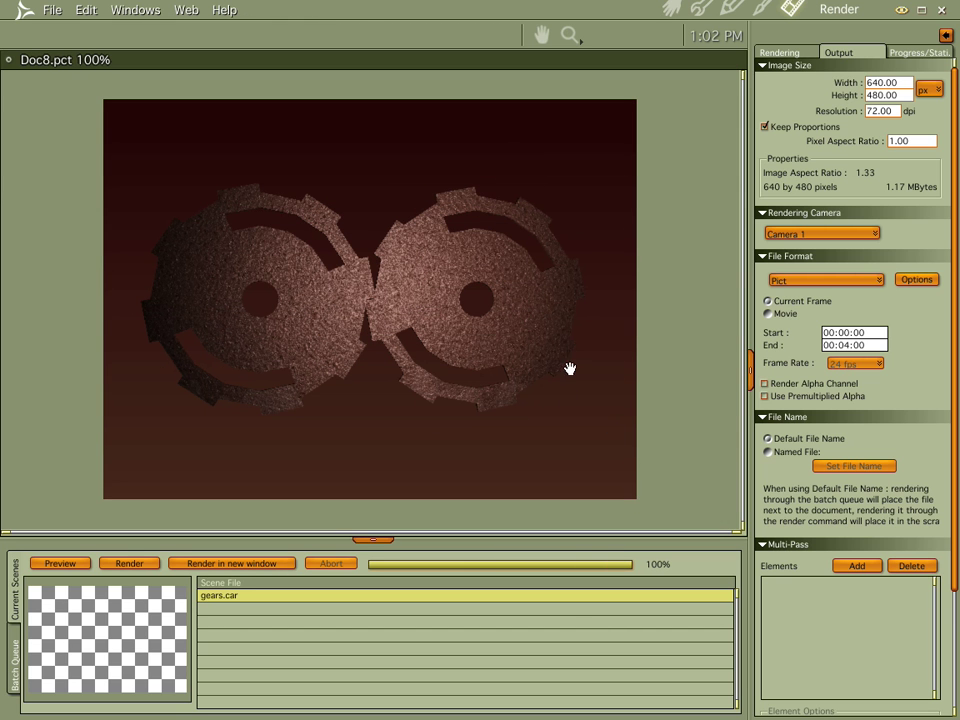
pyautogui.click(670, 9)
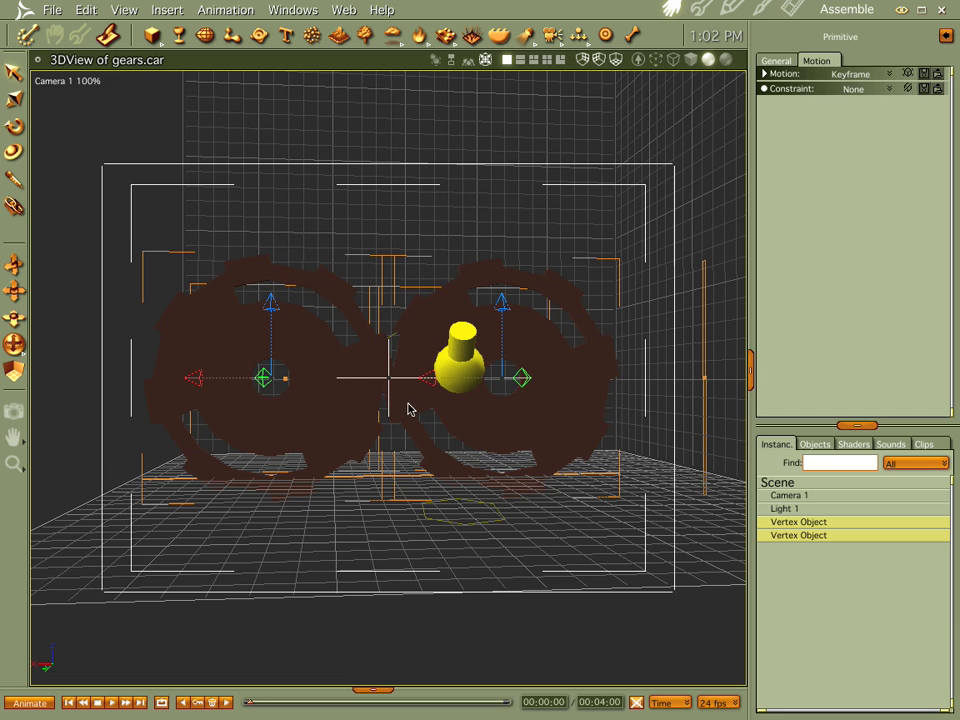
# - Select only the left gear, add a Spin behavior modifier to it, and change its cycles per second
pyautogui.click(579, 514)
pyautogui.click(350, 407)
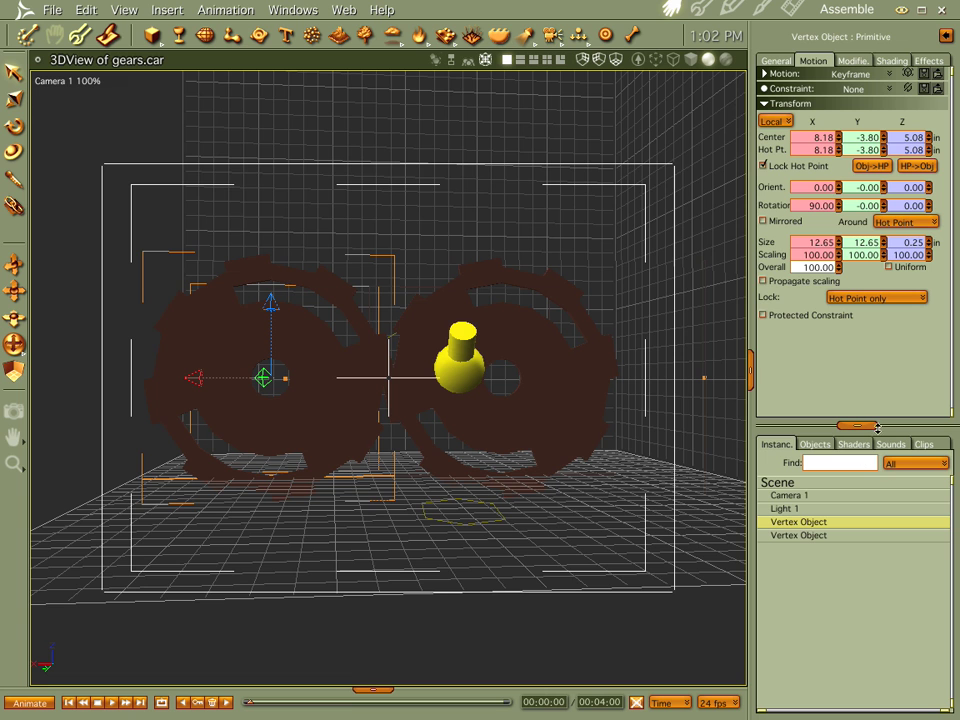
pyautogui.click(852, 61)
pyautogui.click(847, 73)
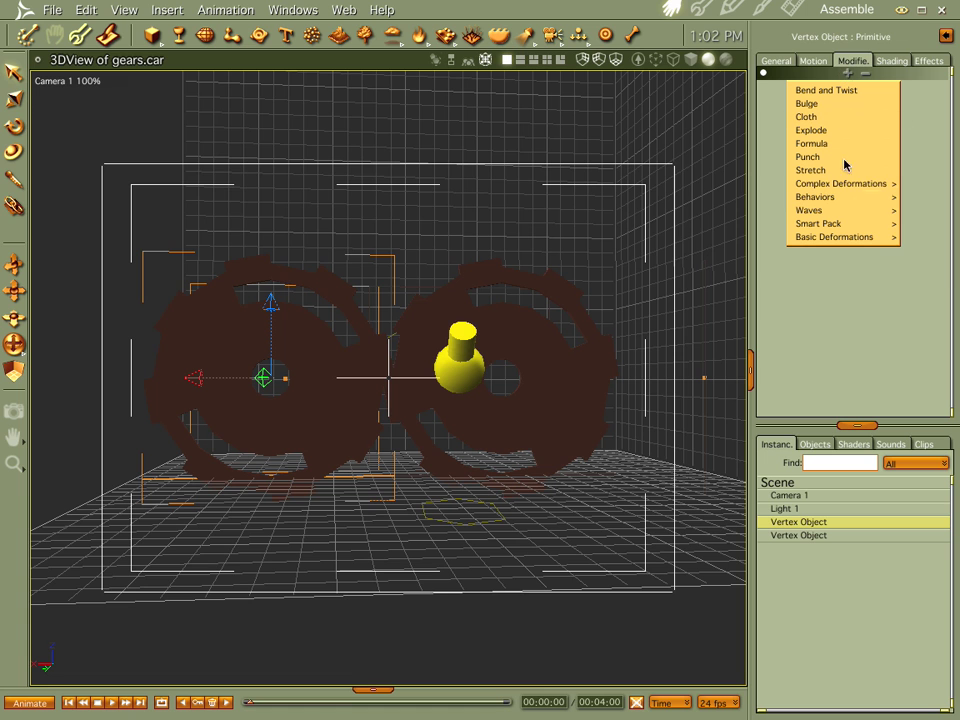
pyautogui.moveTo(845, 186)
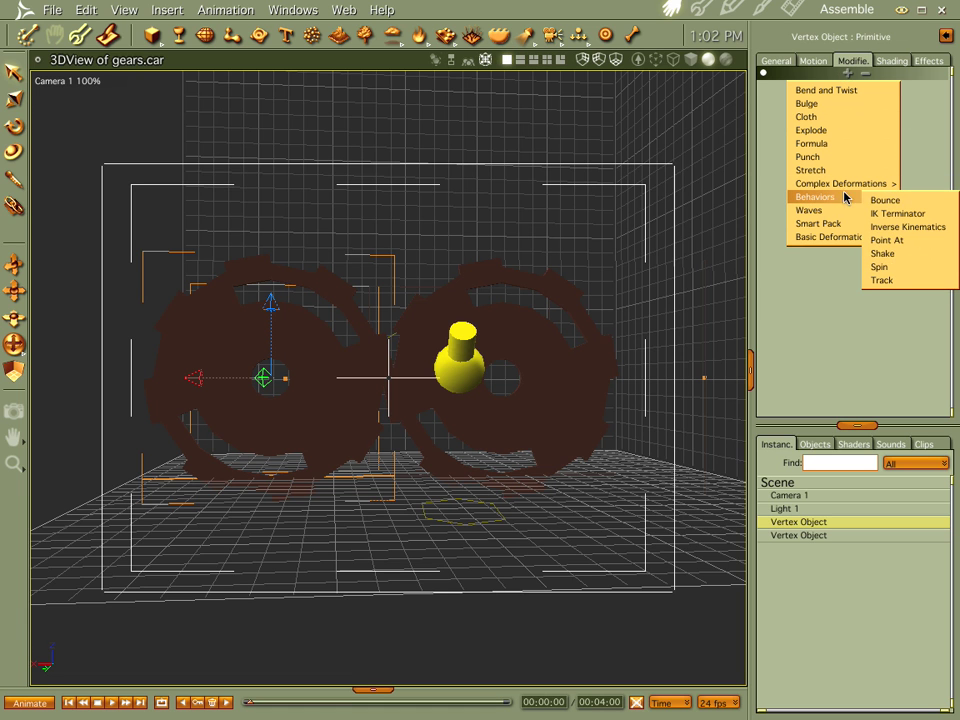
pyautogui.click(903, 268)
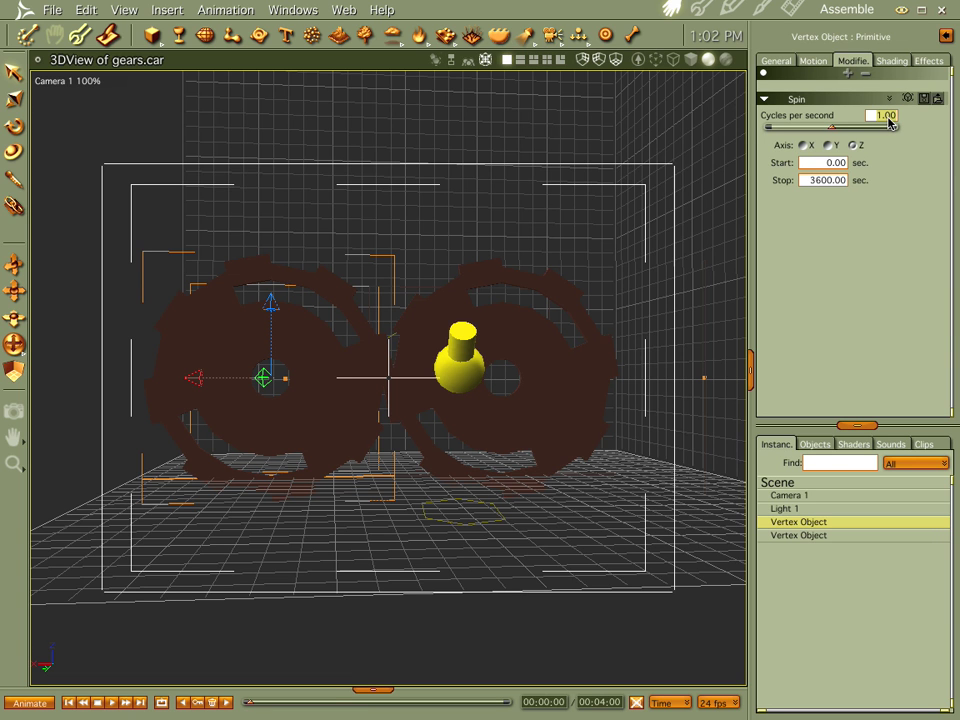
pyautogui.press('BackSpace')
# - Add a Spin behavior modifier to the right gear and set it to -0.25 cycles per second
pyautogui.click(543, 403)
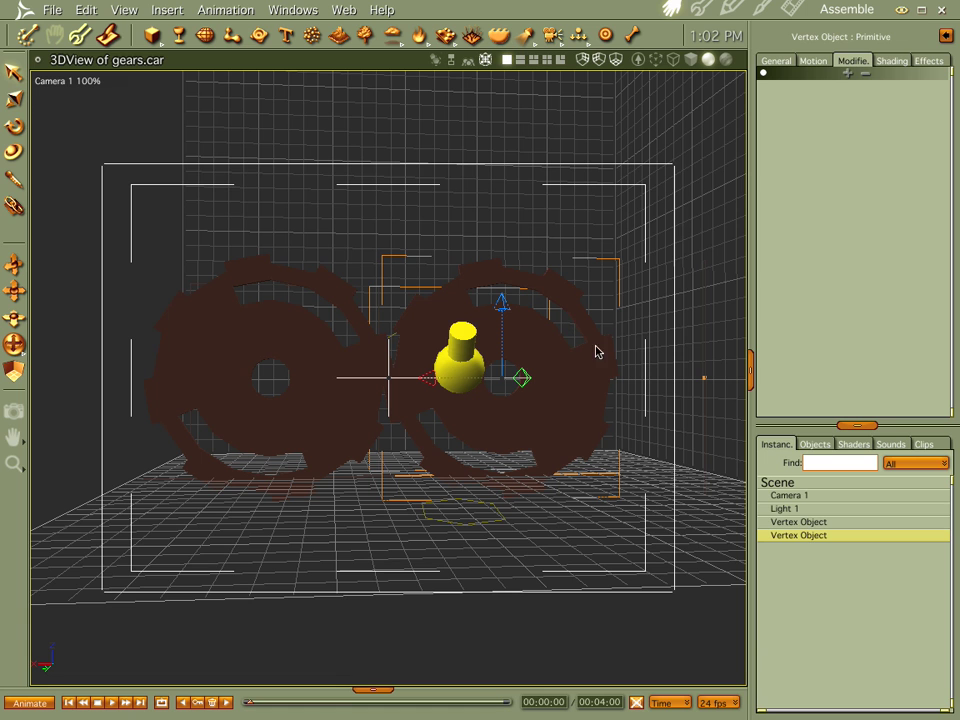
pyautogui.click(845, 74)
pyautogui.moveTo(845, 196)
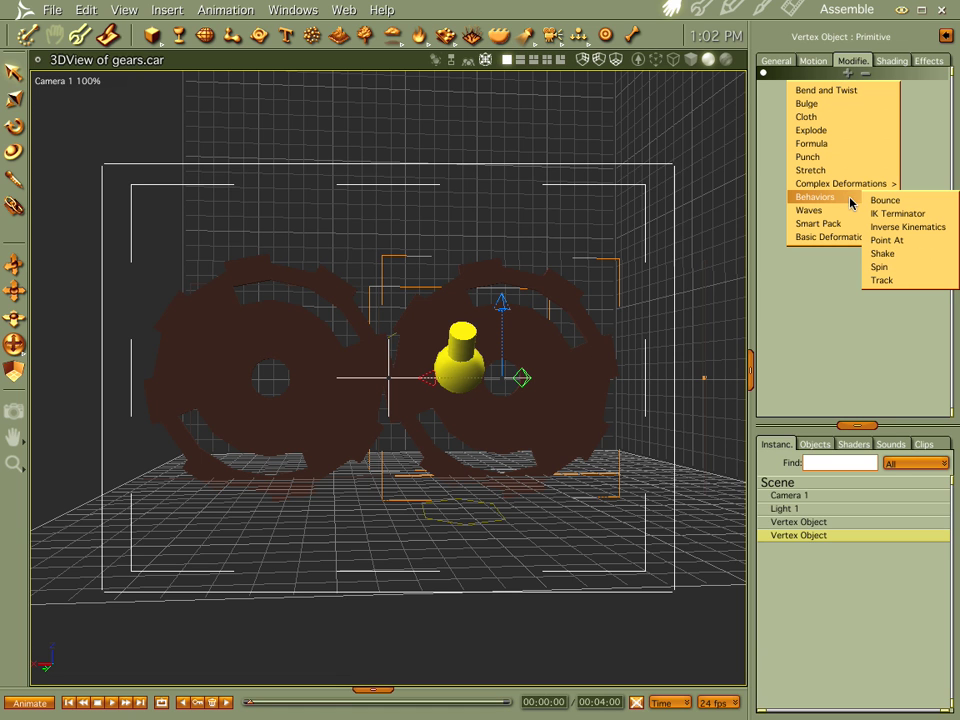
pyautogui.click(902, 267)
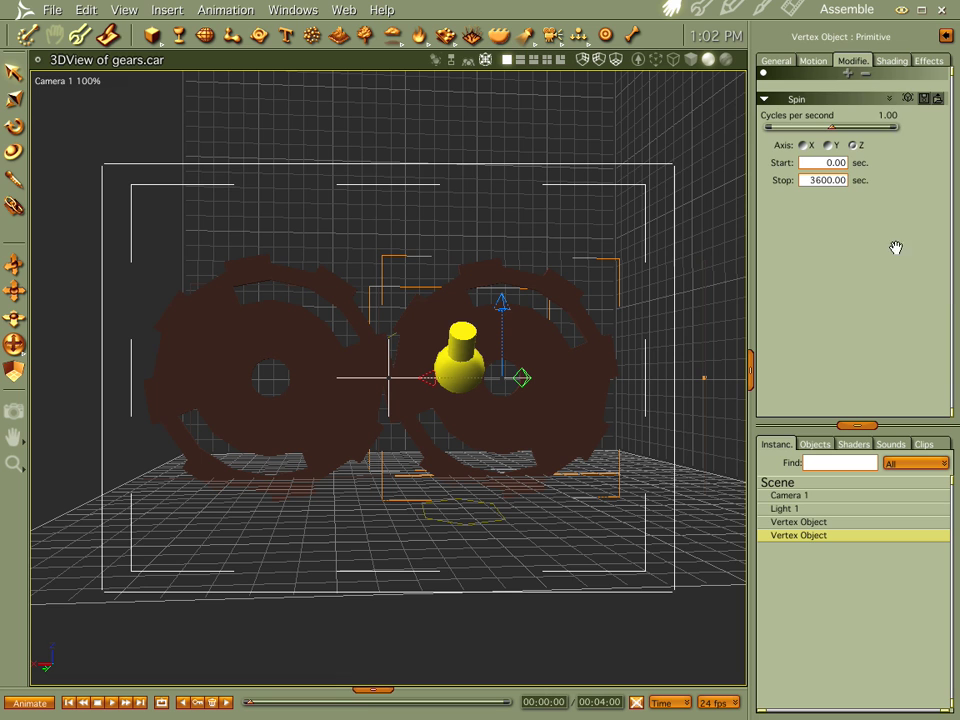
pyautogui.click(884, 115)
pyautogui.press('BackSpace')
pyautogui.press('Return')
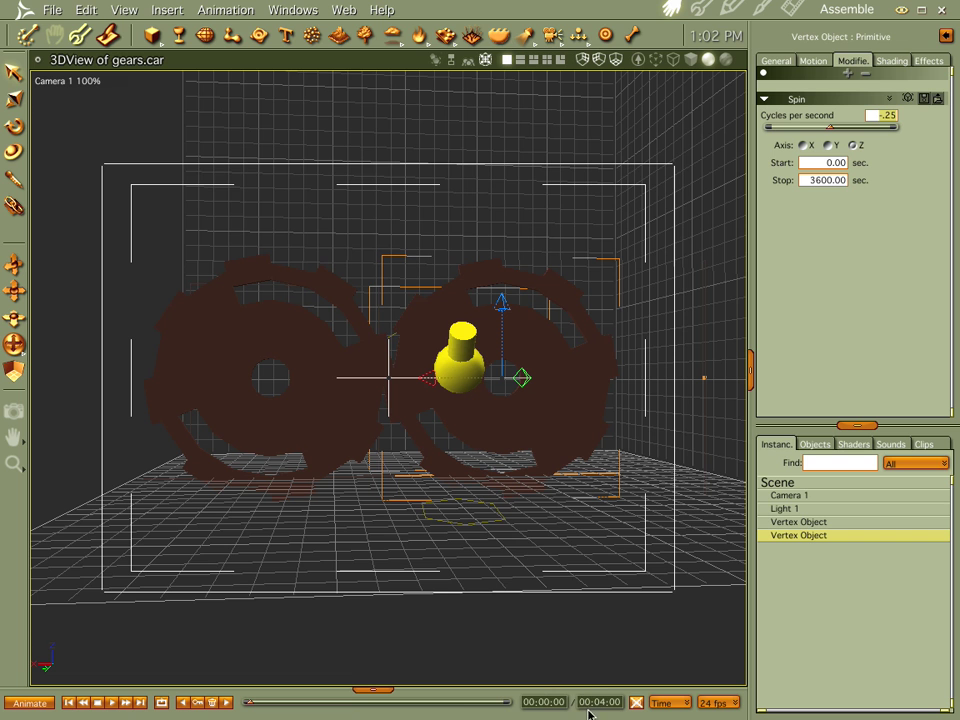
# - Open the sequencer timeline, reduce its height, and scrub through the animation to check the spinning gears
pyautogui.click(366, 688)
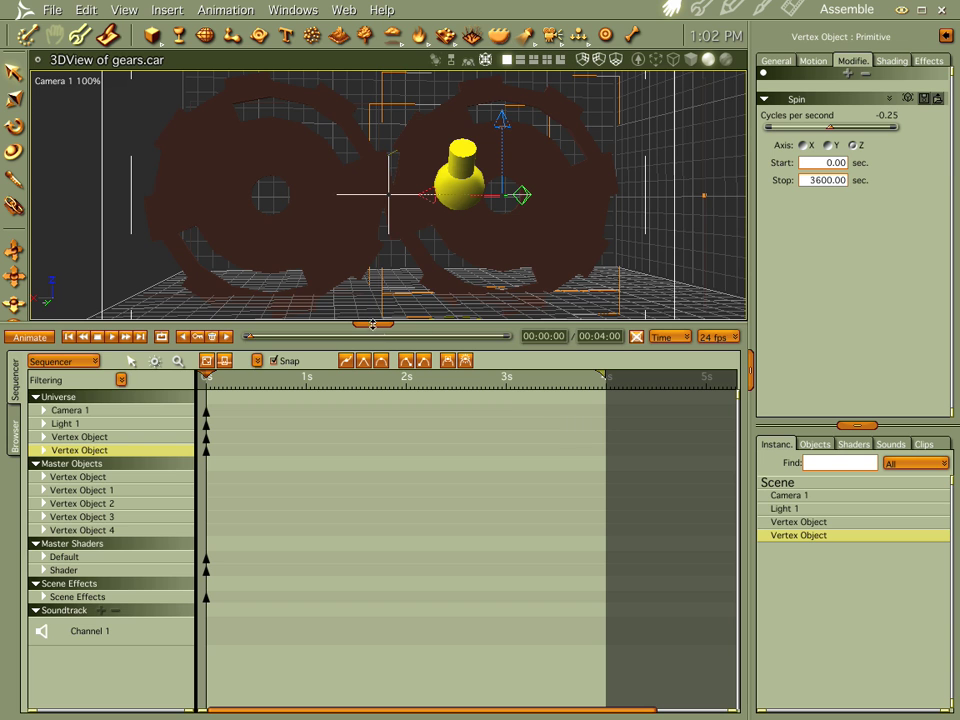
pyautogui.moveTo(377, 323); pyautogui.dragTo(437, 555)
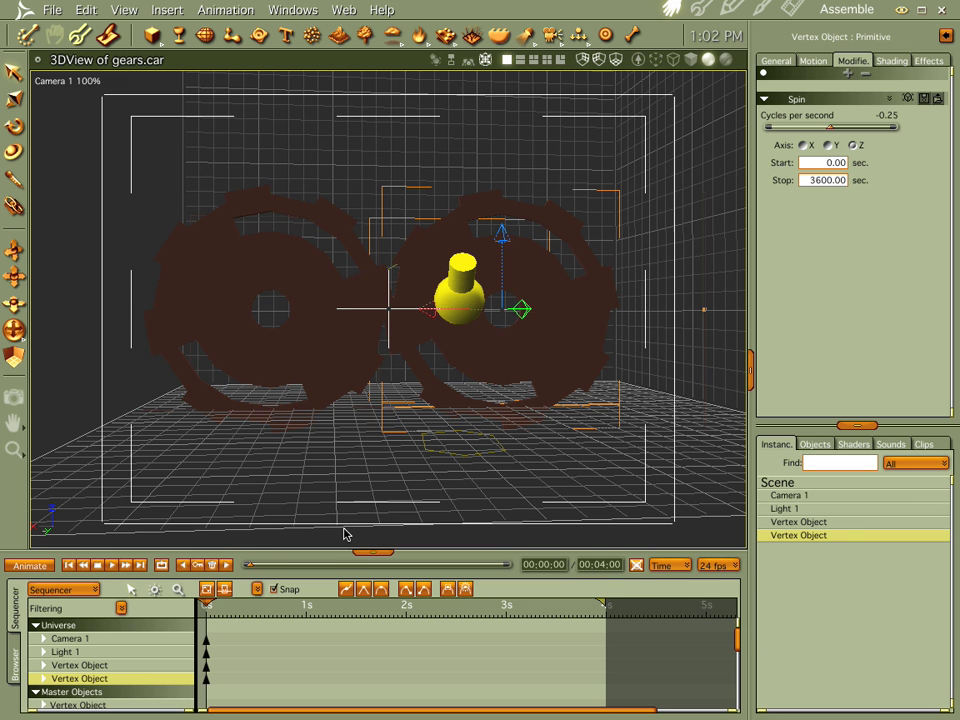
pyautogui.moveTo(249, 569)
pyautogui.mouseDown()
pyautogui.moveTo(400, 567)
pyautogui.moveTo(505, 543)
pyautogui.moveTo(235, 566)
pyautogui.mouseUp()
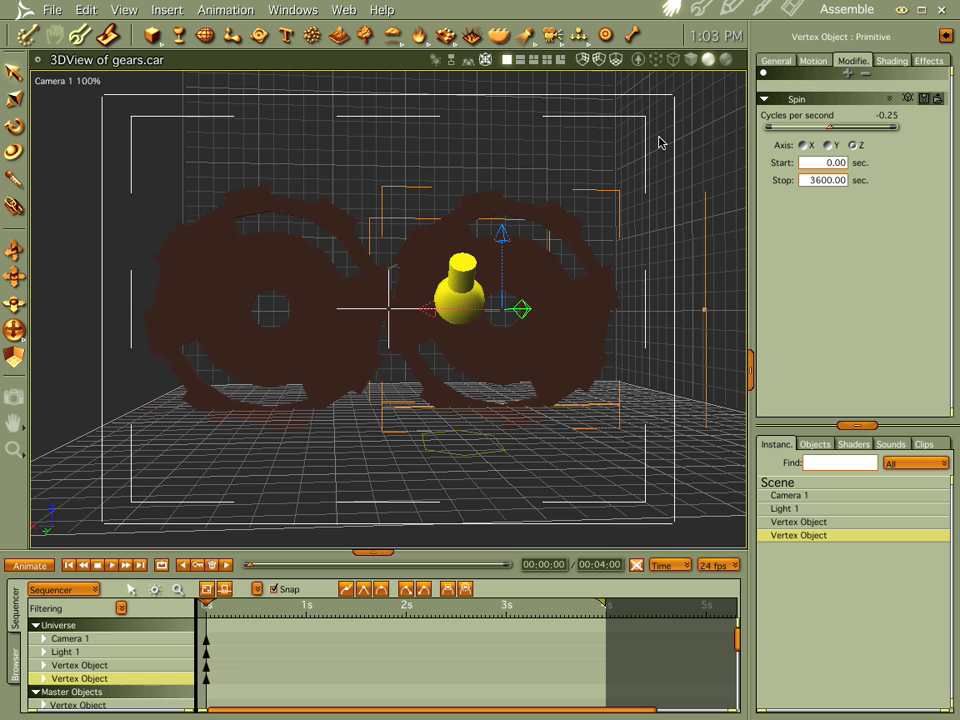
# - Look at the Render room's output settings, switch to QuickTime Player, and play gearsq.mov in full screen
pyautogui.click(792, 10)
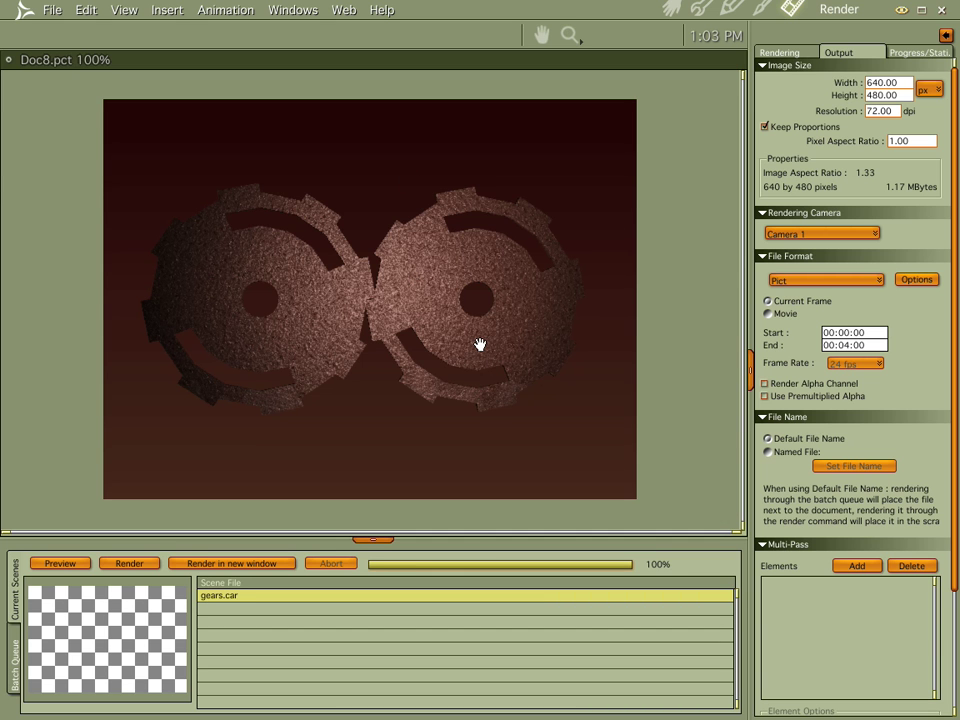
pyautogui.press('super+Tab')
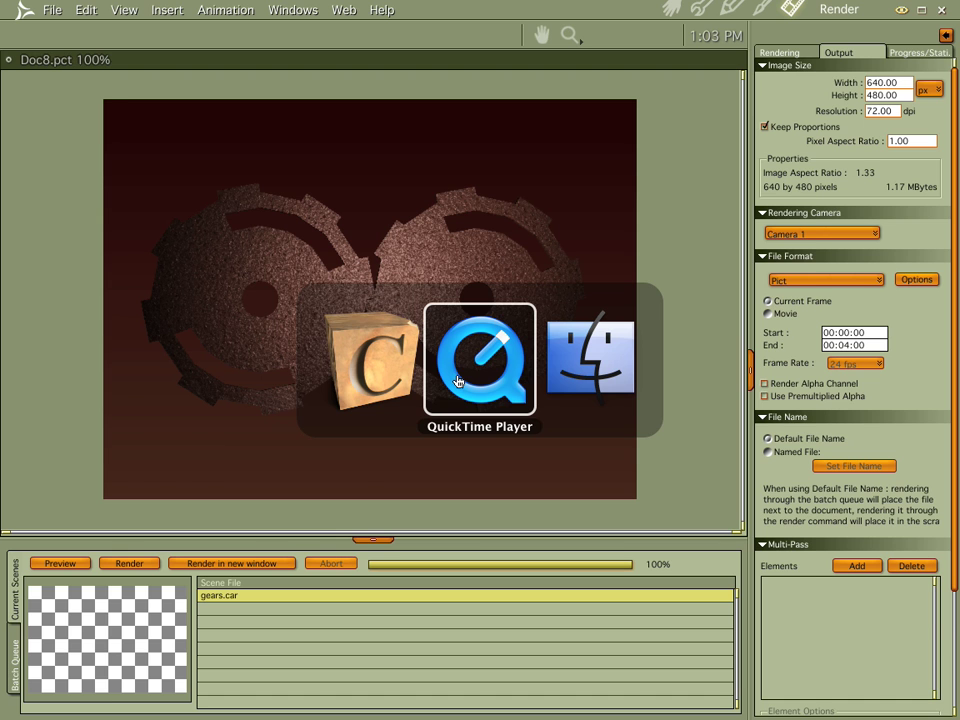
pyautogui.click(457, 381)
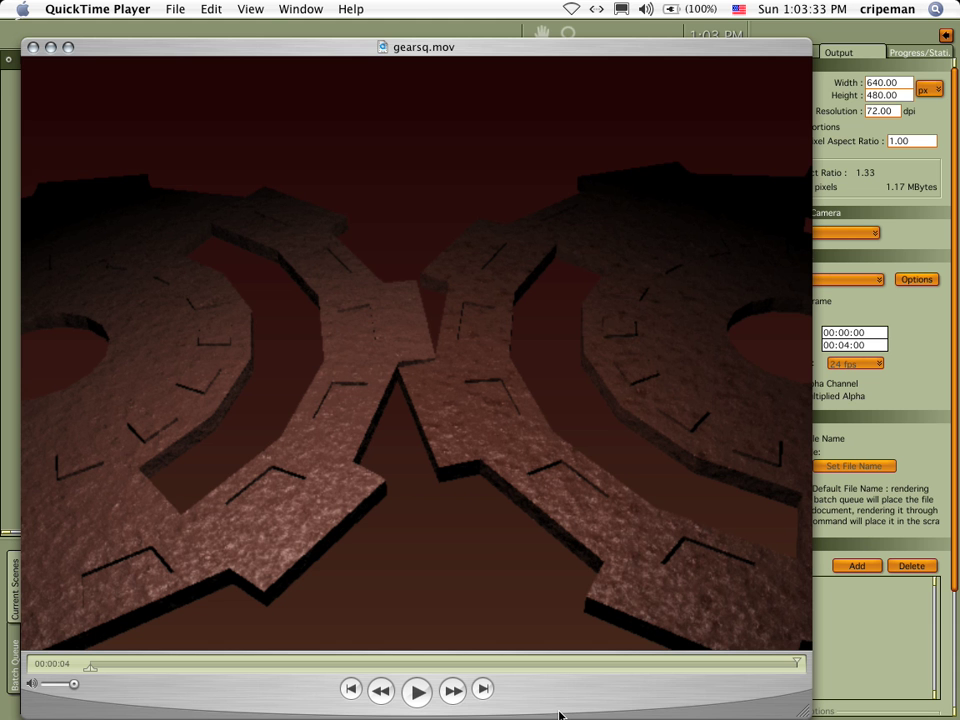
pyautogui.press('super+f')
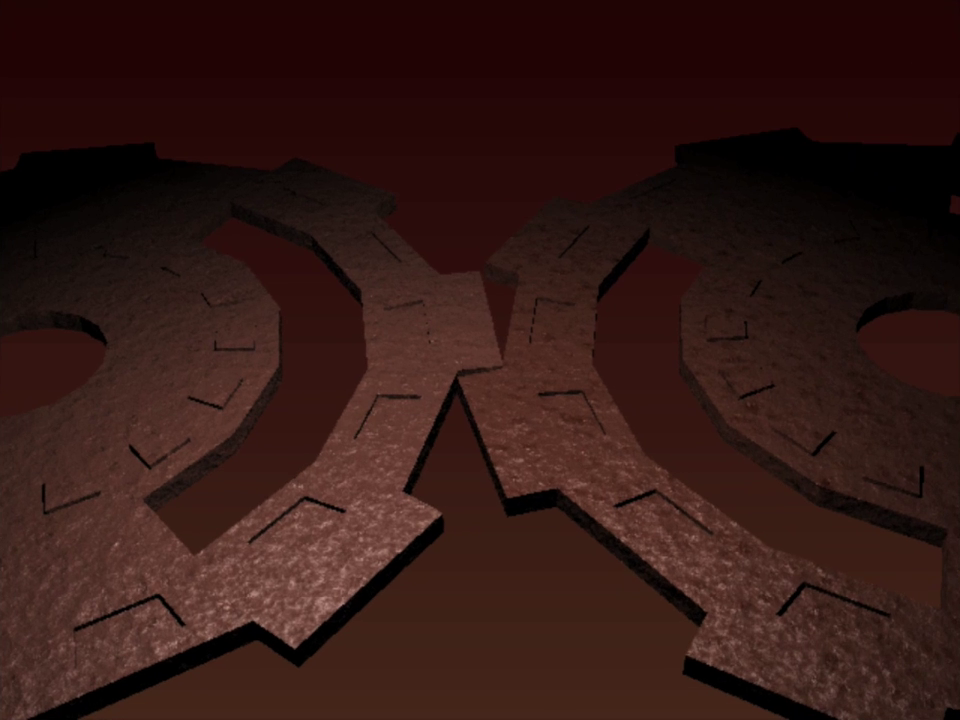